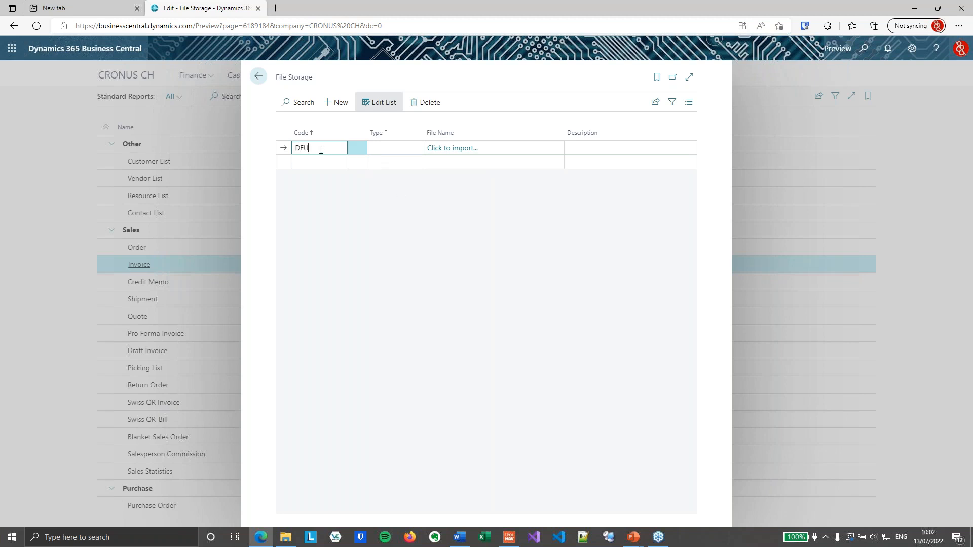
- Set the type of the DEU file storage entry to TERMS
key(Tab)
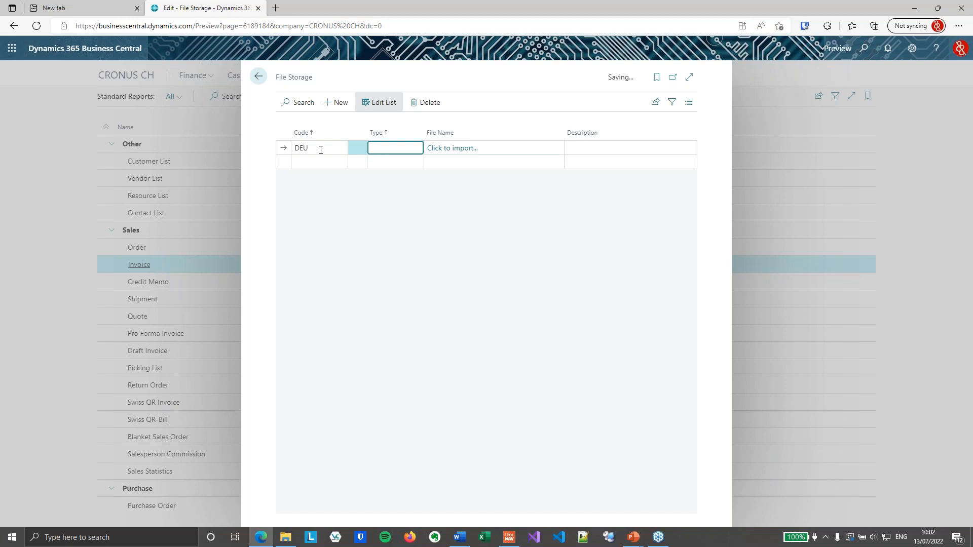
text(TERMS)
key(Tab)
key(shift+Tab)
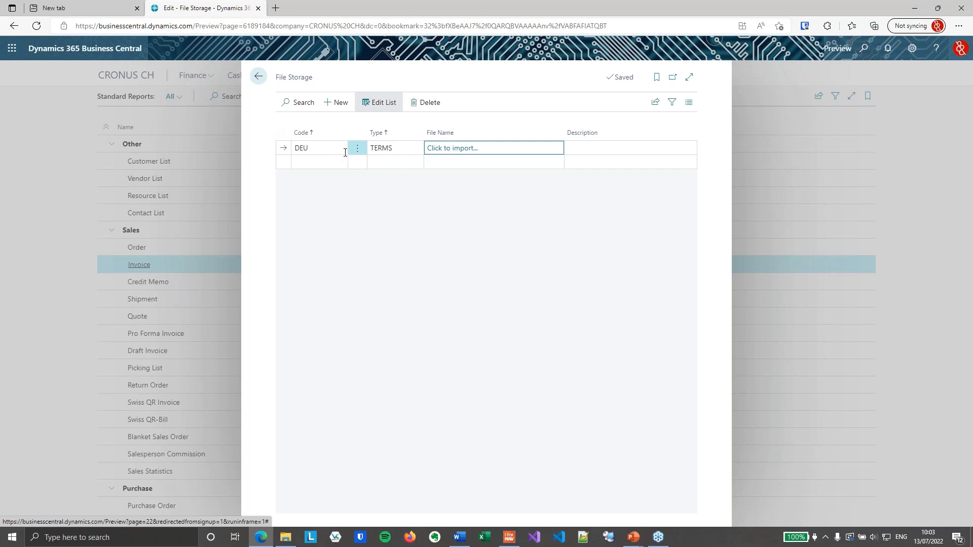
- Import Terms and Conditions in German.pdf as the file of the DEU entry
click(456, 150)
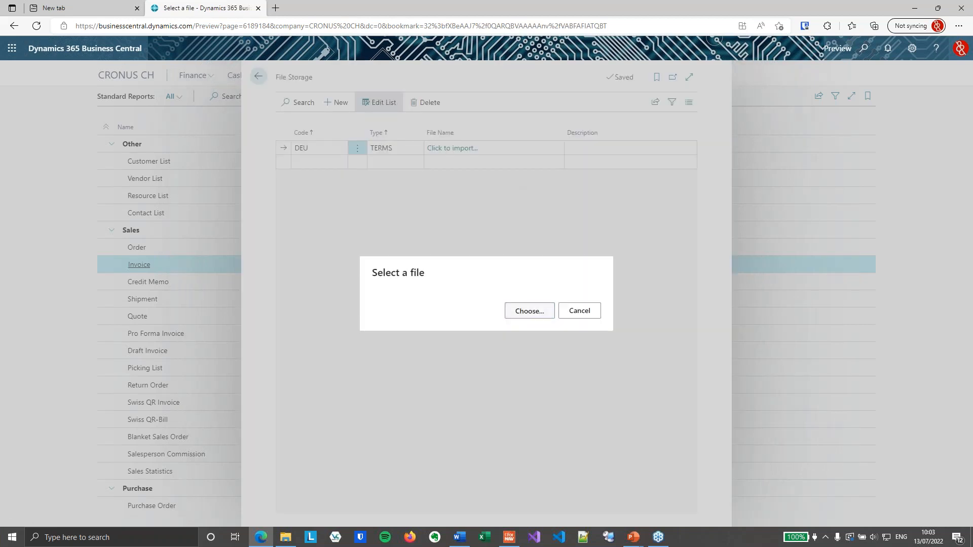
click(531, 309)
click(175, 89)
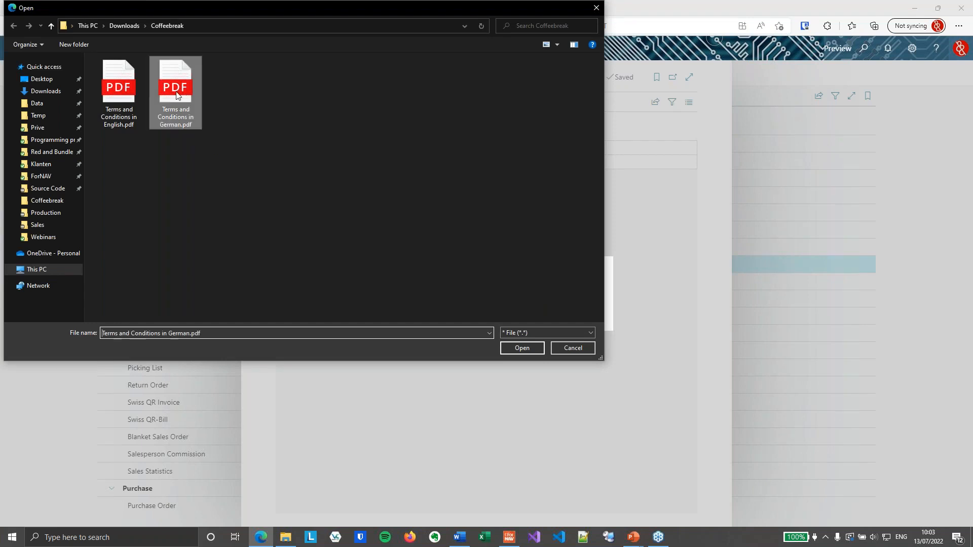
click(516, 347)
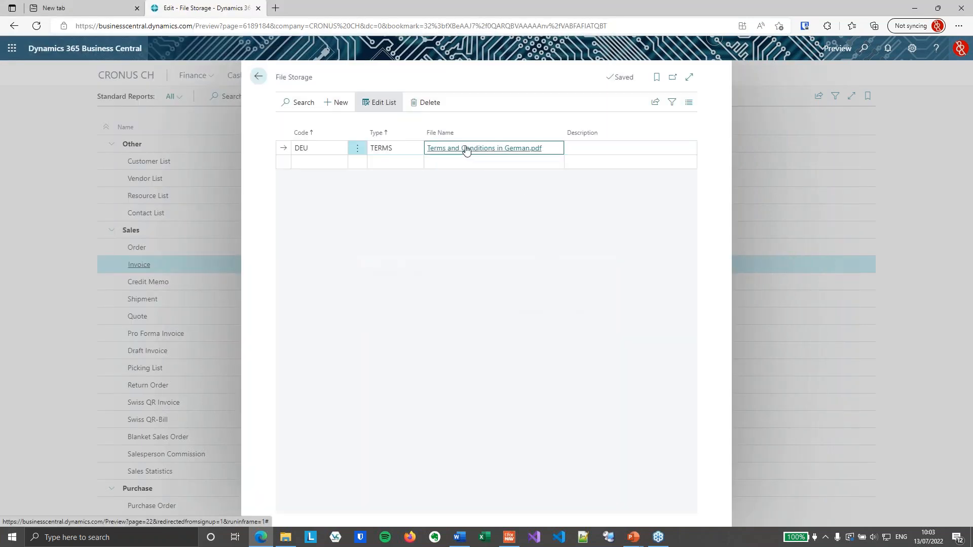
- Add a second file storage entry with code ENU and type TERMS
click(302, 161)
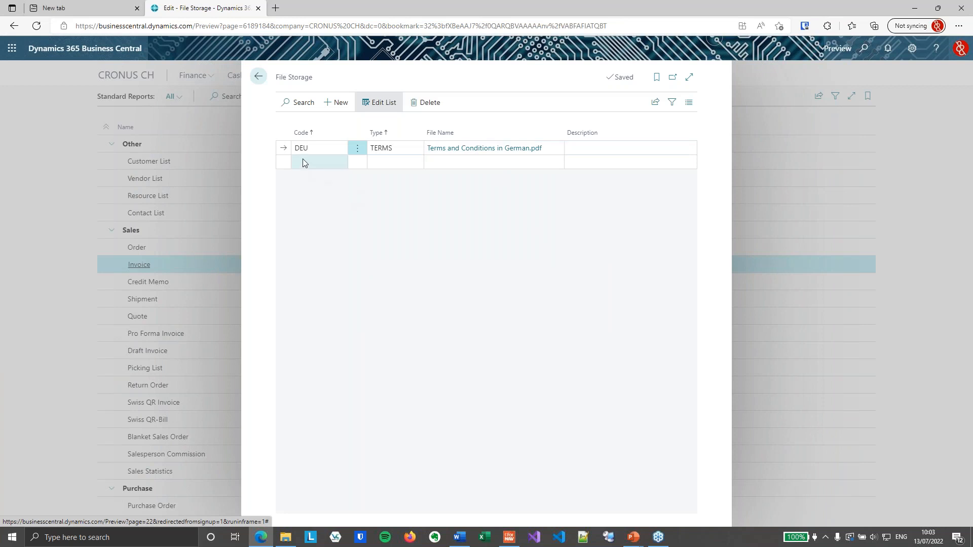
text(enu)
key(Tab)
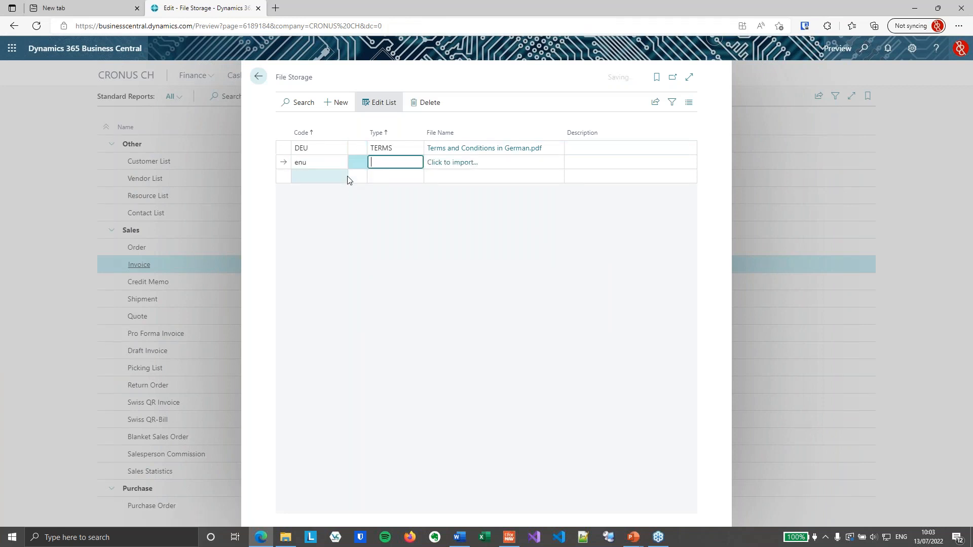
text(terms)
key(Tab)
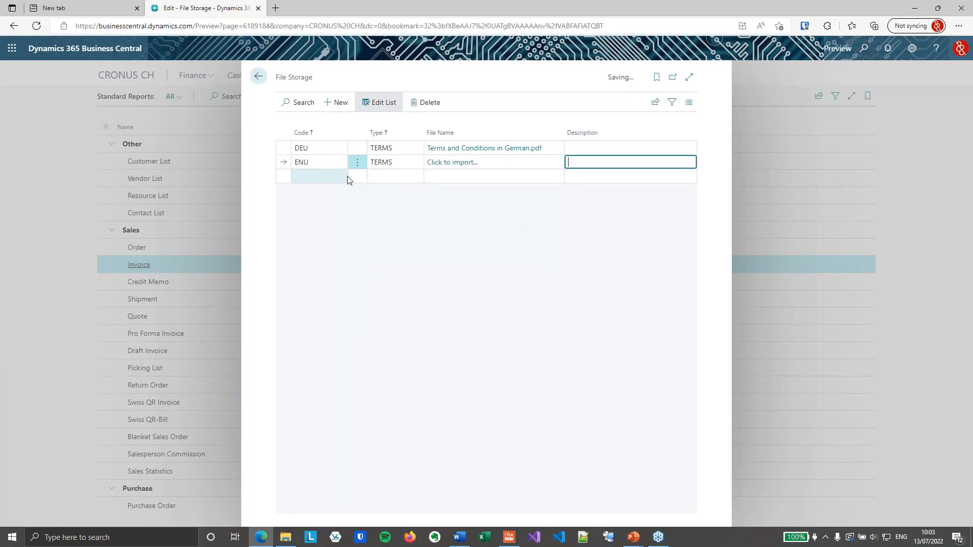
- Import Terms and Conditions in English.pdf for the ENU entry and close the File Storage page
click(434, 167)
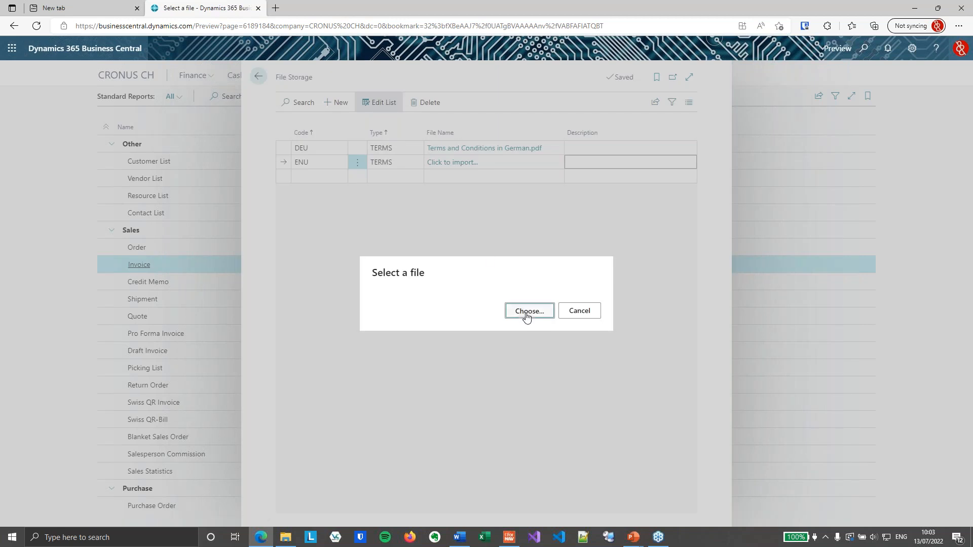
click(527, 311)
click(119, 91)
click(534, 348)
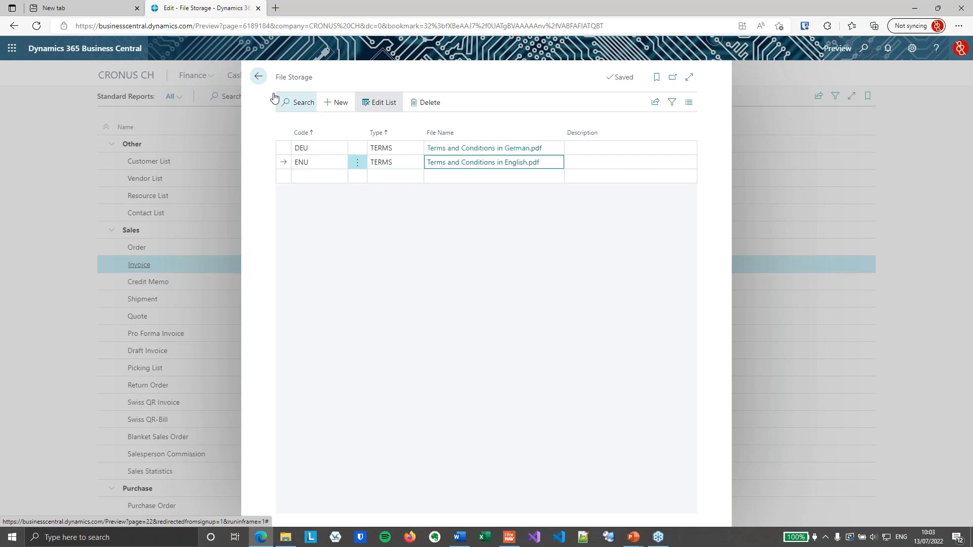
click(258, 76)
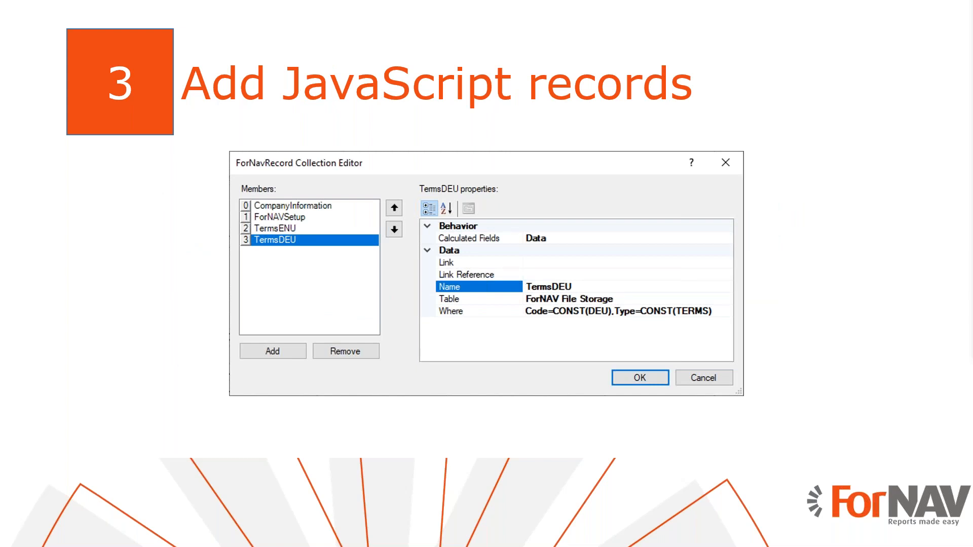
- Switch to Business Central, create a new layout for the sales Invoice report and open the downloaded file in the ForNAV designer
key(super+Tab)
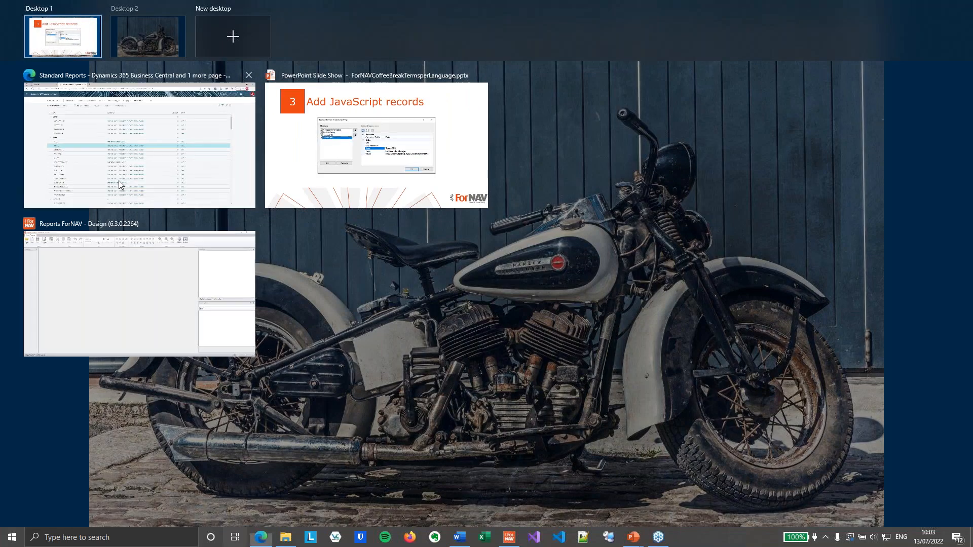
click(118, 181)
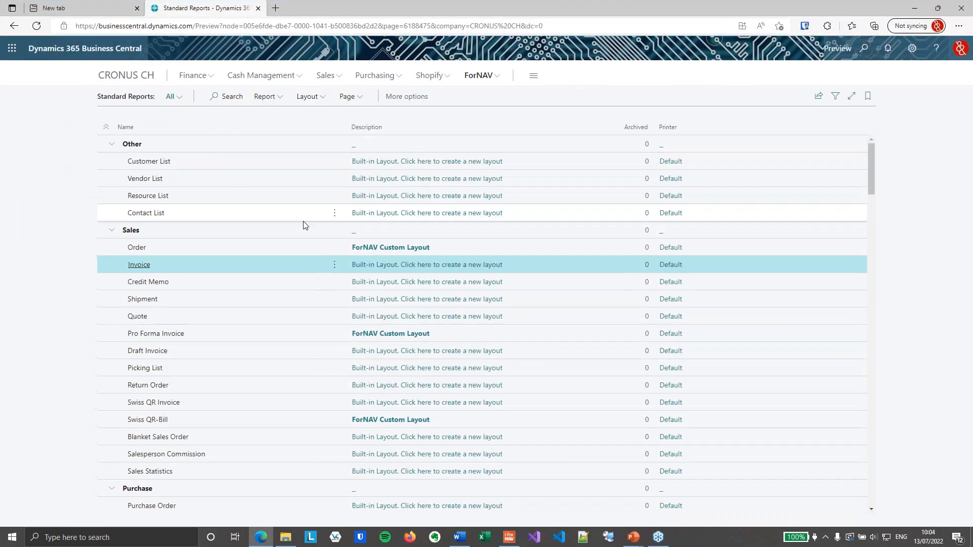
click(494, 264)
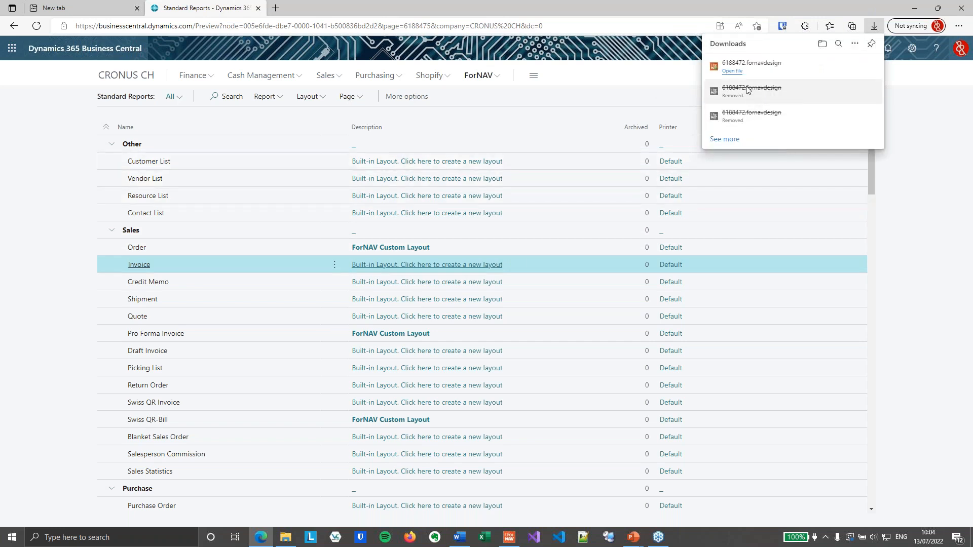
click(735, 72)
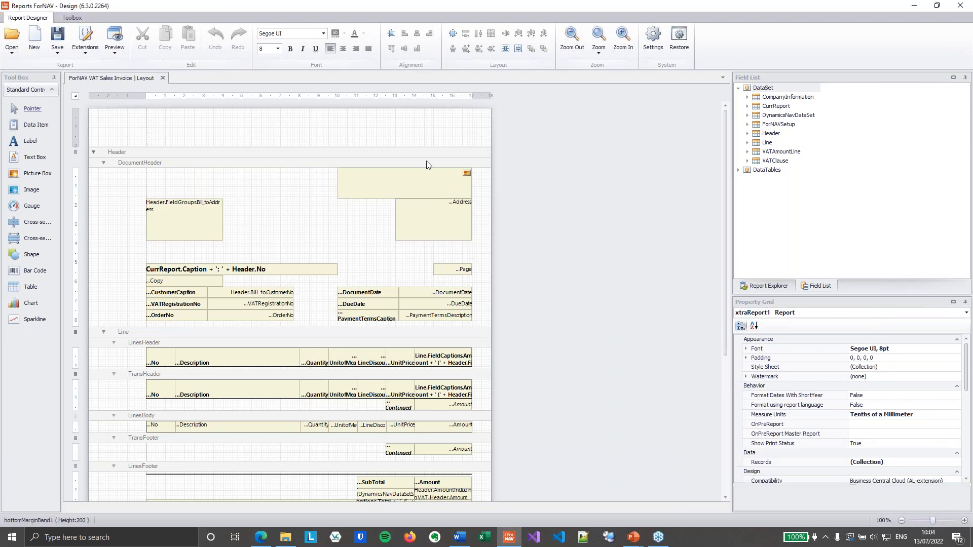
- Add a record based on the ForNAV File Storage table to the report's Records collection, without any link
scroll(417, 274, up, 2)
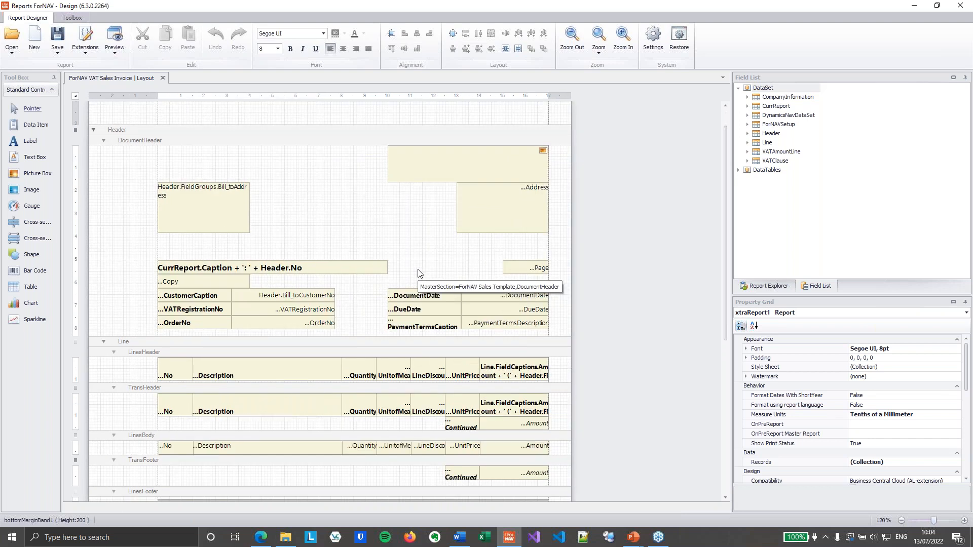
click(899, 466)
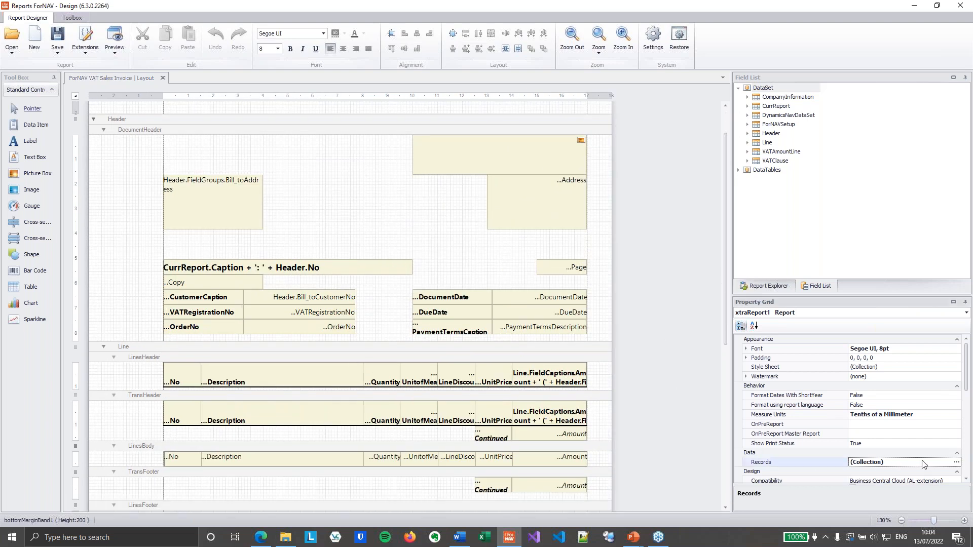
click(956, 462)
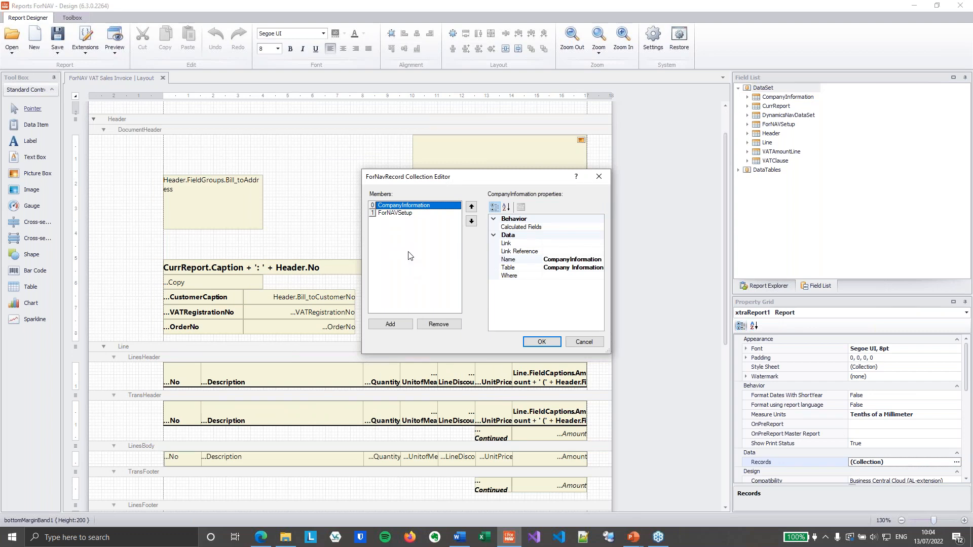
click(396, 324)
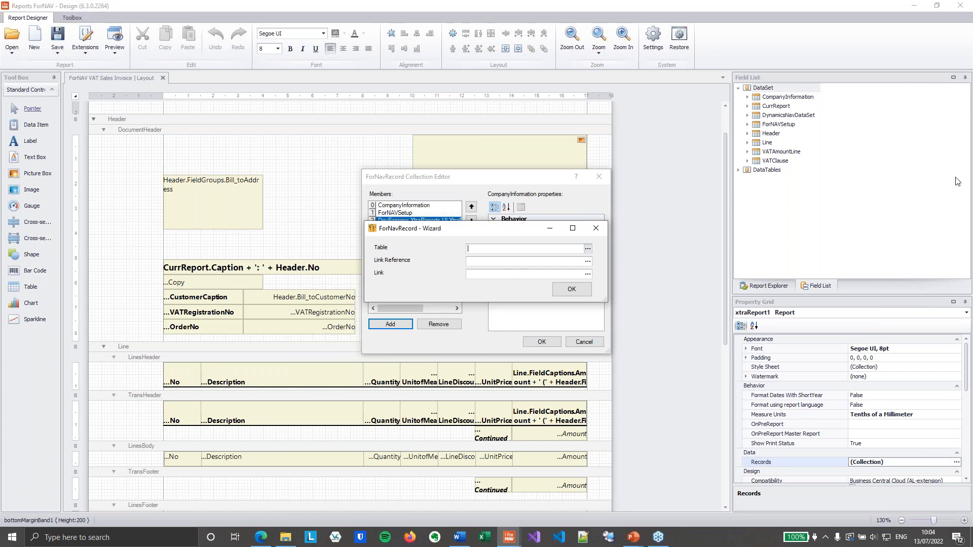
drag(972, 21, 597, 90)
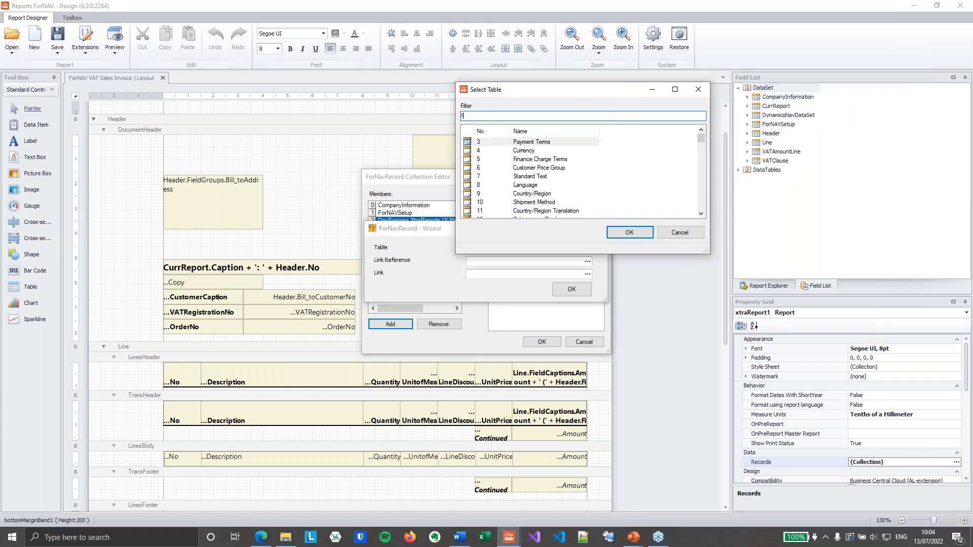
text(ornav file)
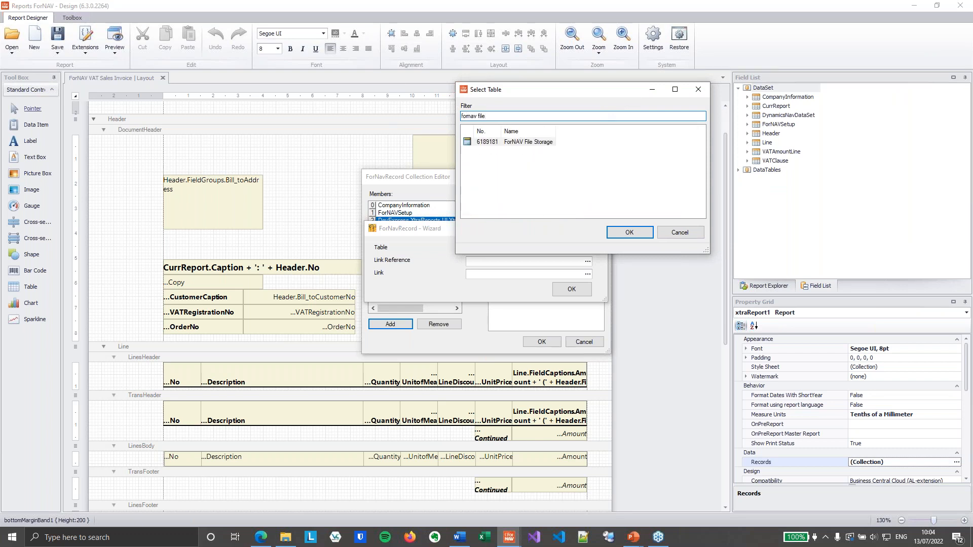
click(530, 142)
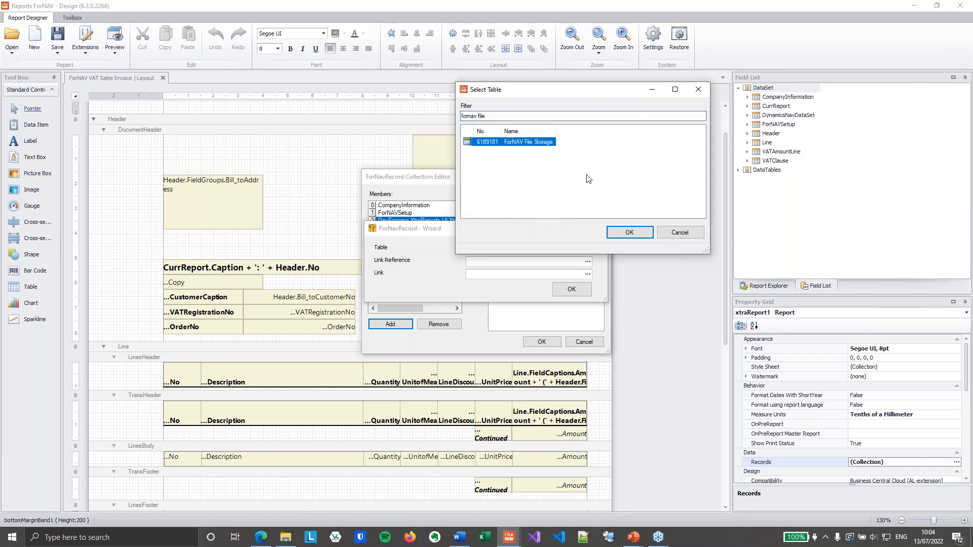
click(628, 232)
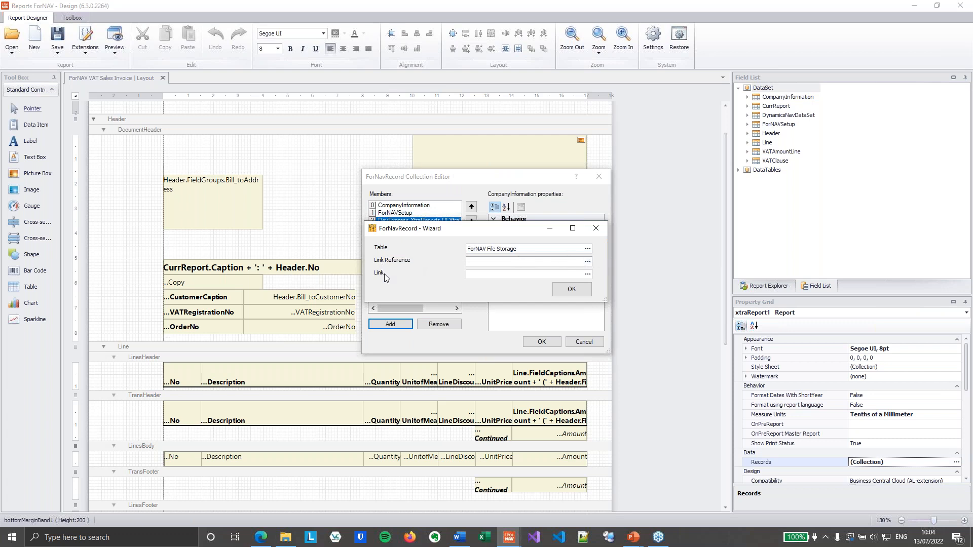
click(571, 290)
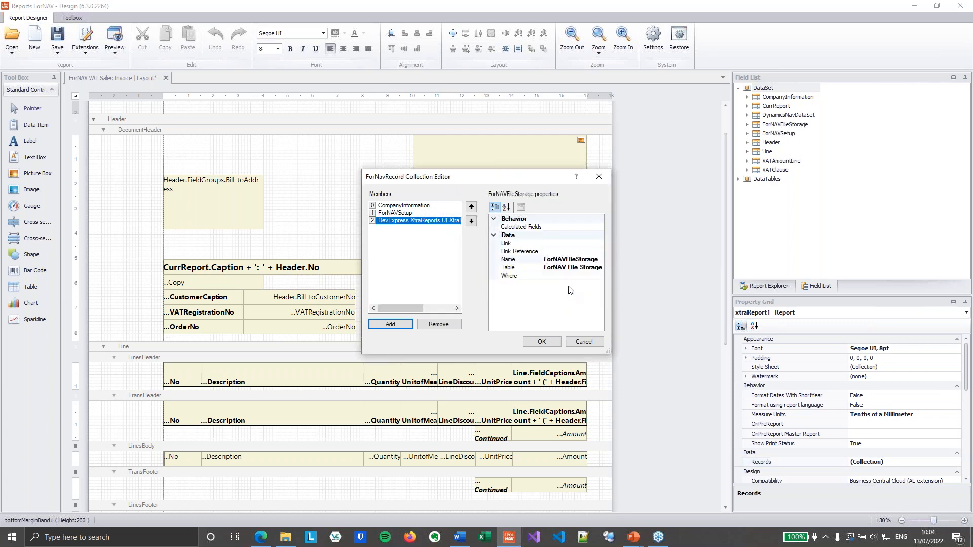
- Add a condition to the new record's Where filter that sets Code to the constant DEU
click(556, 276)
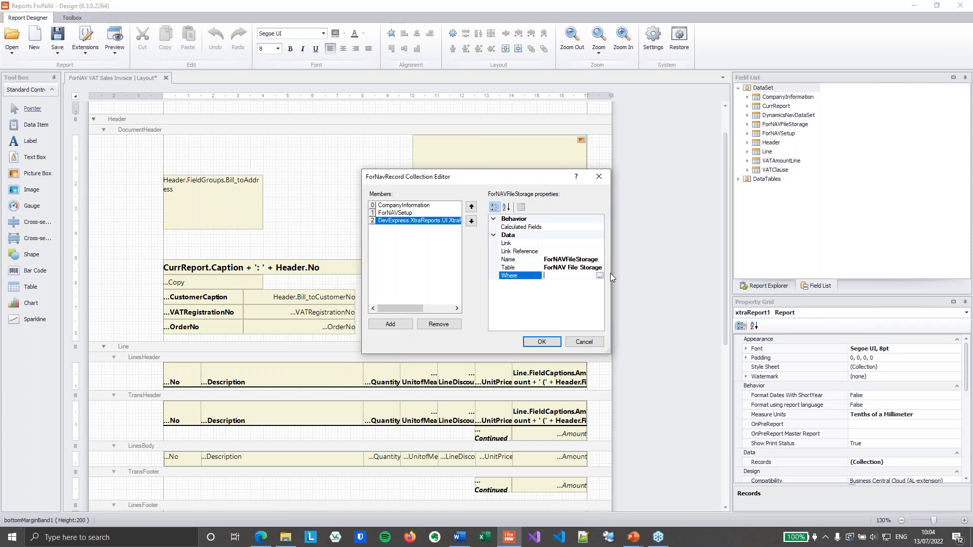
drag(610, 278, 739, 277)
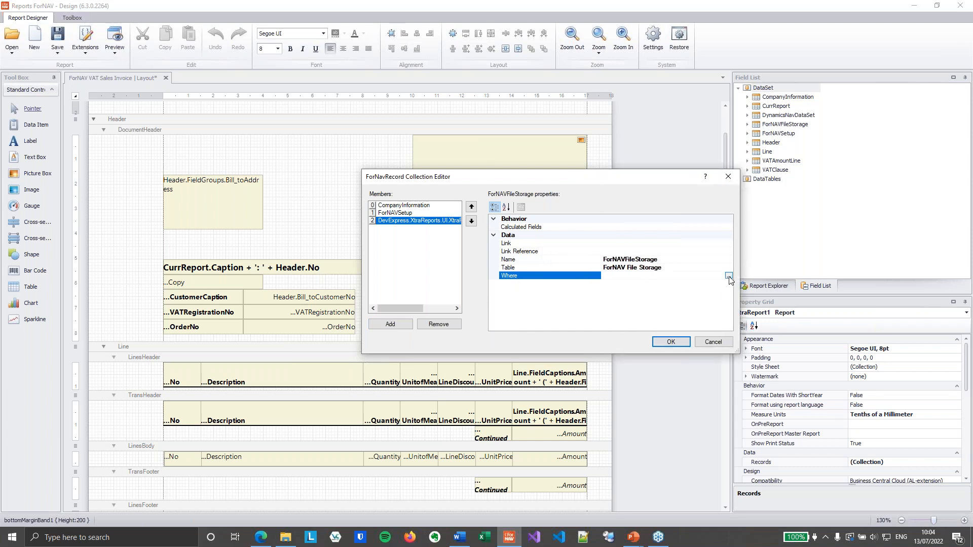
click(728, 276)
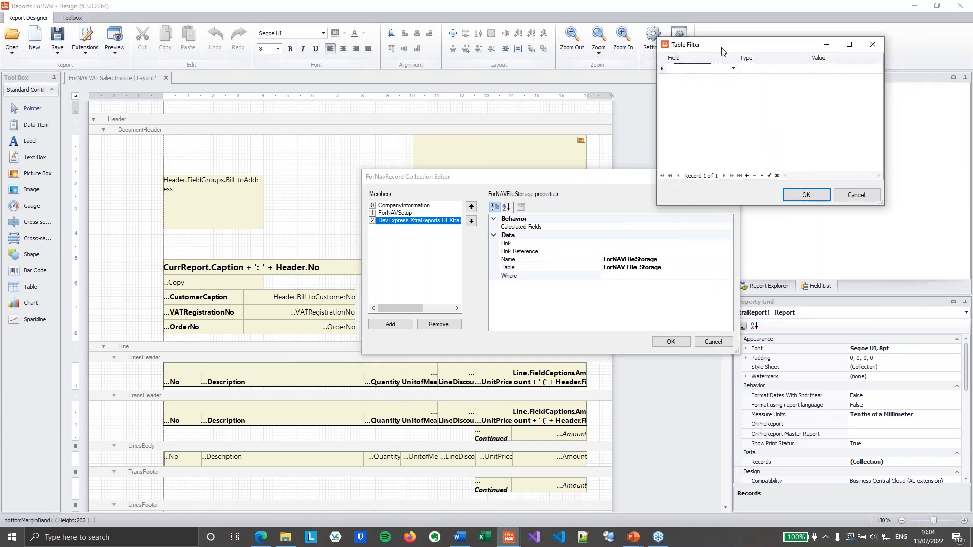
click(733, 70)
click(675, 78)
click(826, 70)
text(DEU)
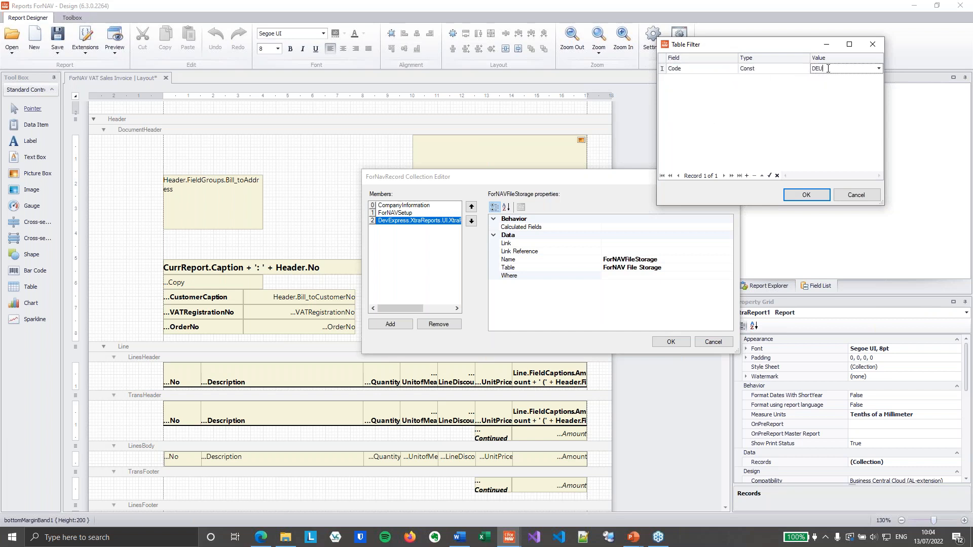
key(Tab)
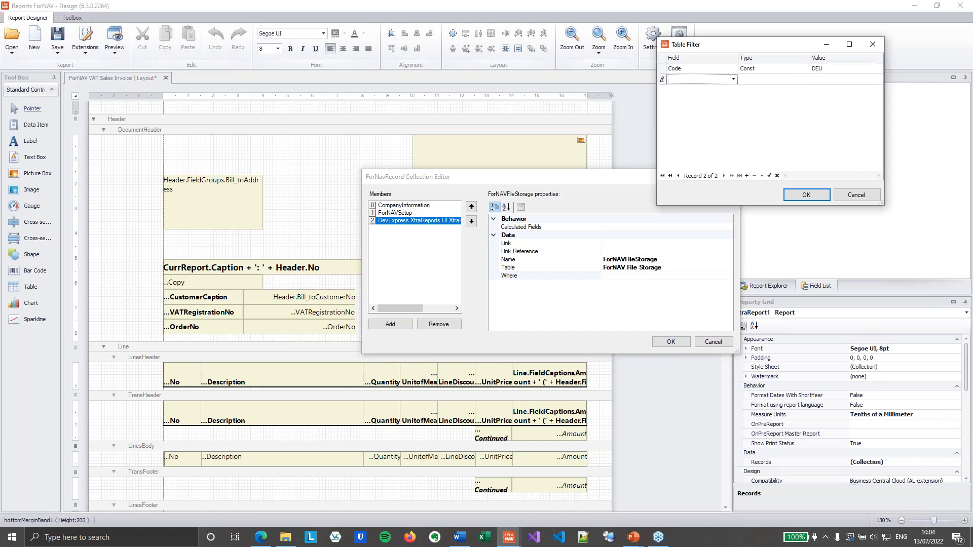
- Add a second filter condition setting Type to the constant TERMS and apply the table filter
click(733, 79)
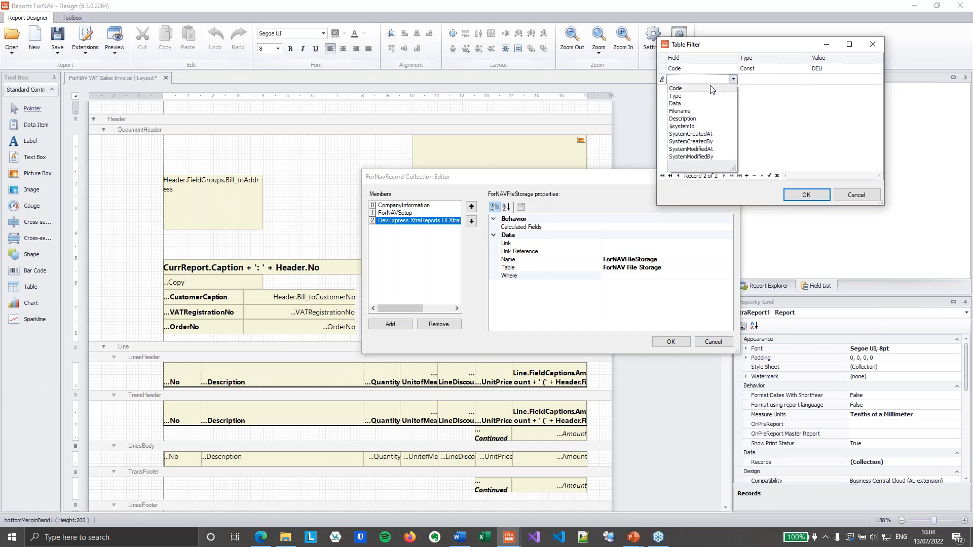
click(679, 93)
key(Tab)
text(TERMS)
key(Up)
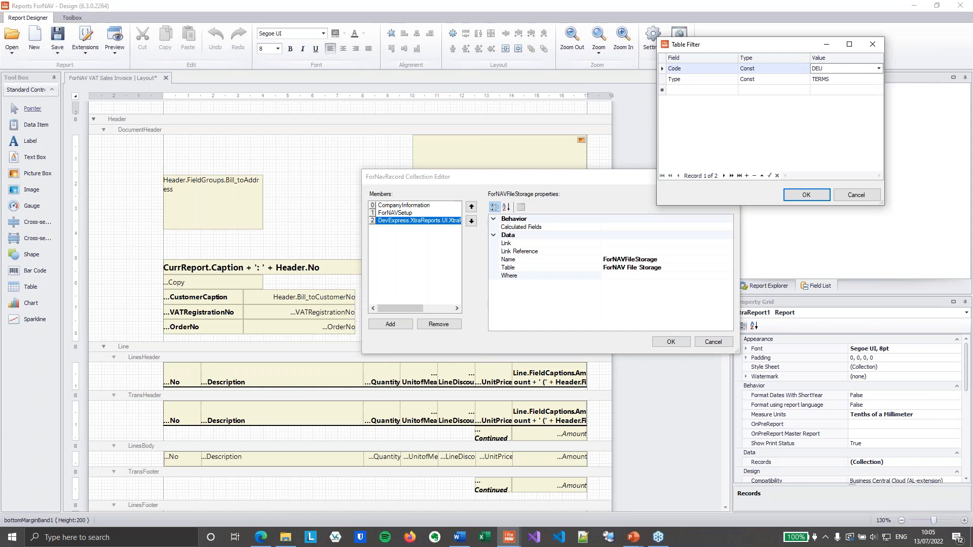
click(775, 80)
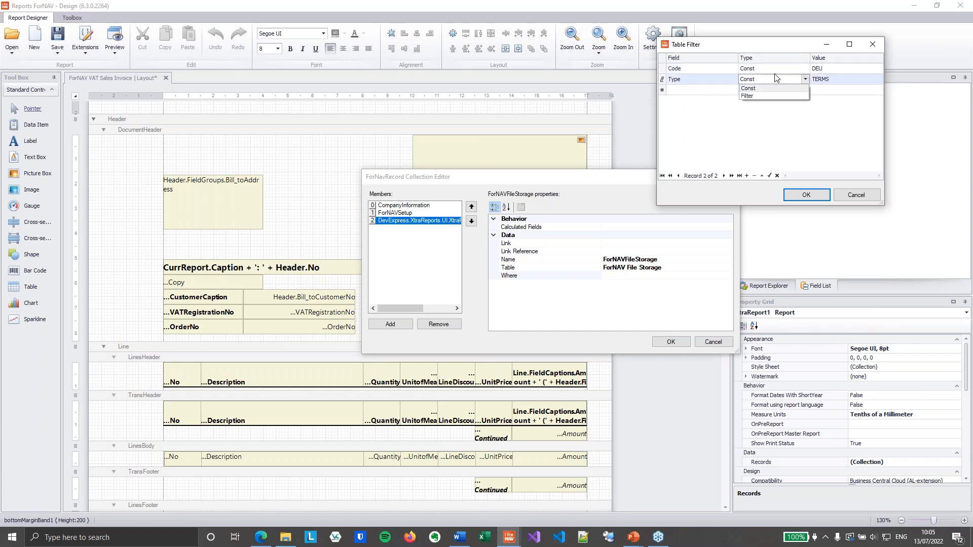
click(701, 105)
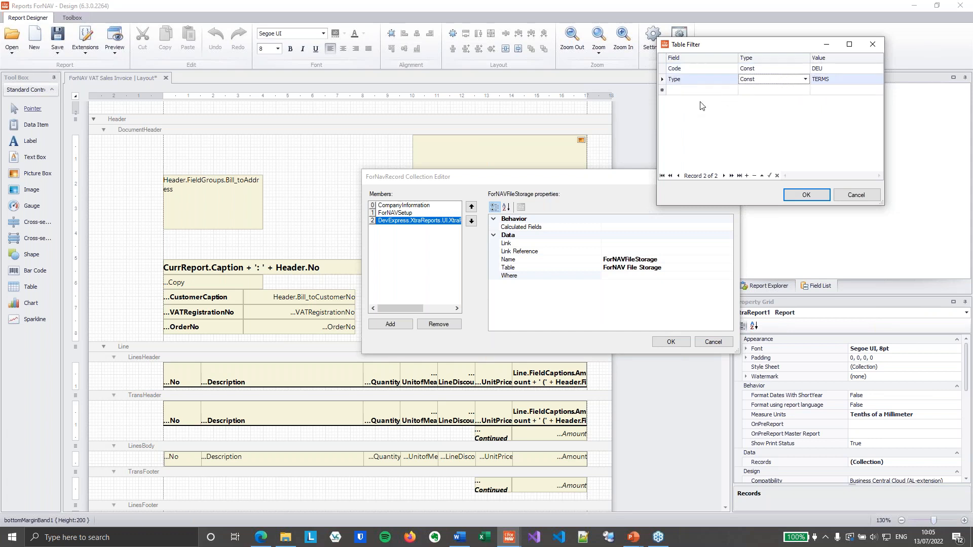
click(806, 195)
- Rename the file storage record as TermsDEU and select its Calculated Fields property
click(668, 261)
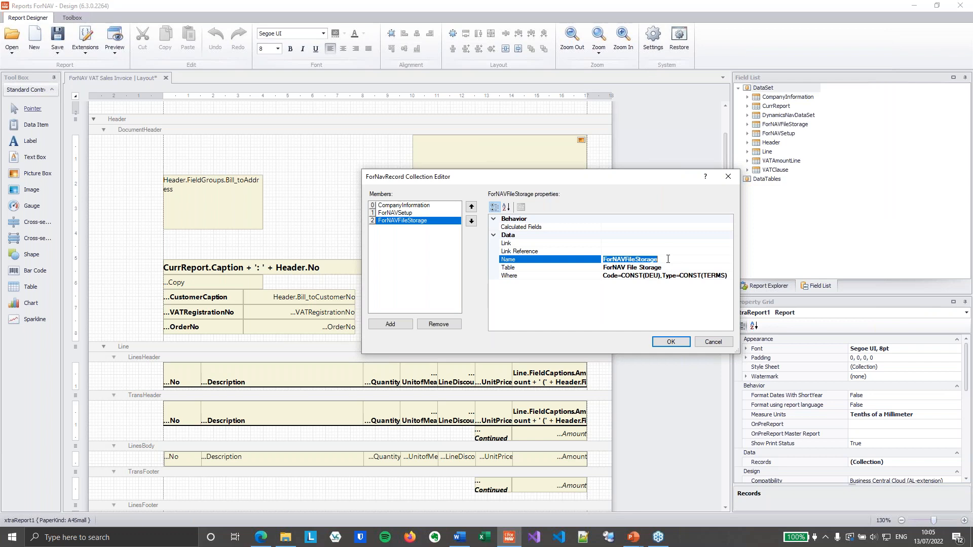
text(TermsDEU)
click(683, 227)
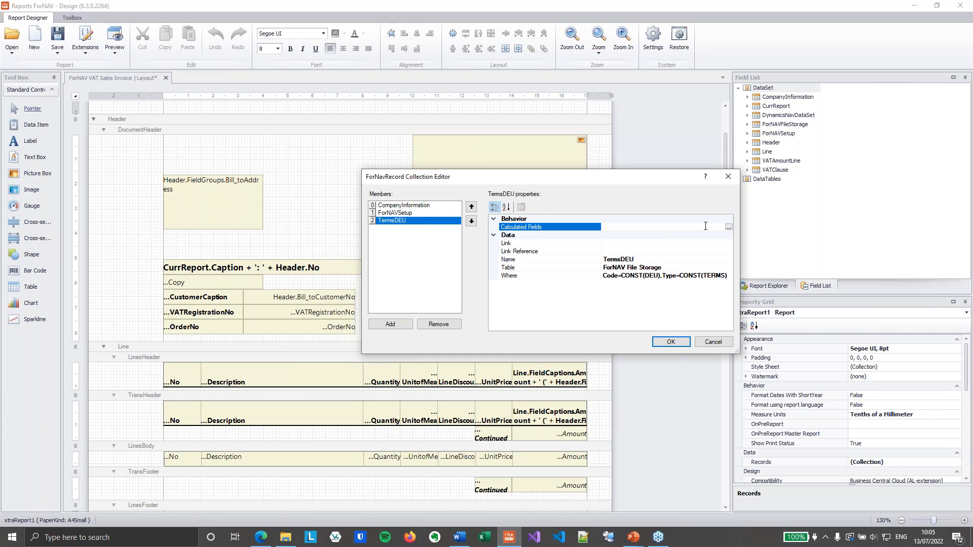
- Add the Data field to the TermsDEU record's calculated fields
click(728, 226)
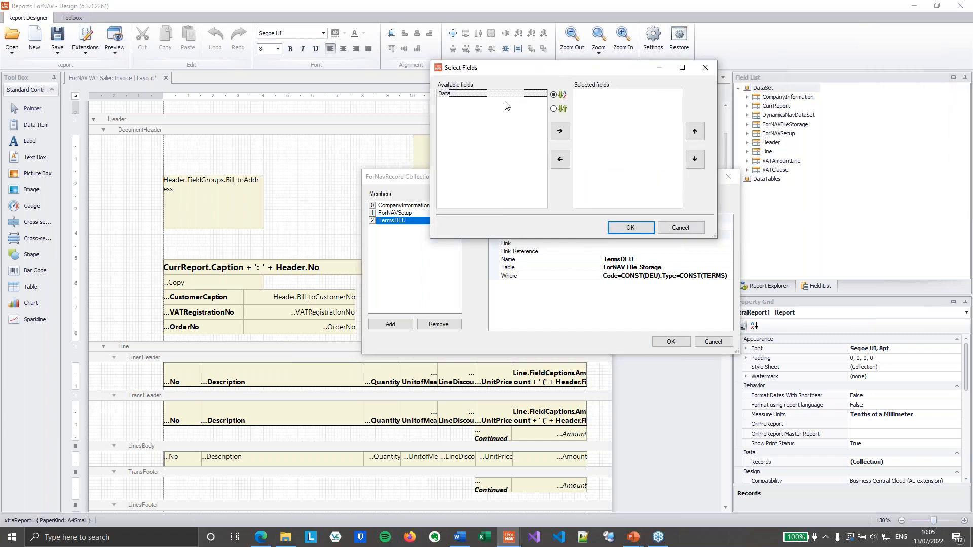
click(561, 131)
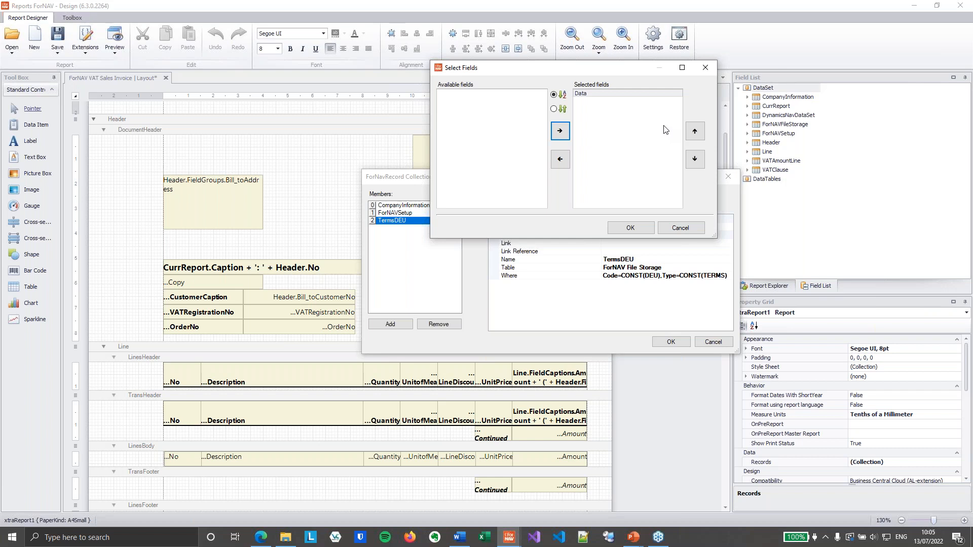
drag(614, 73, 644, 72)
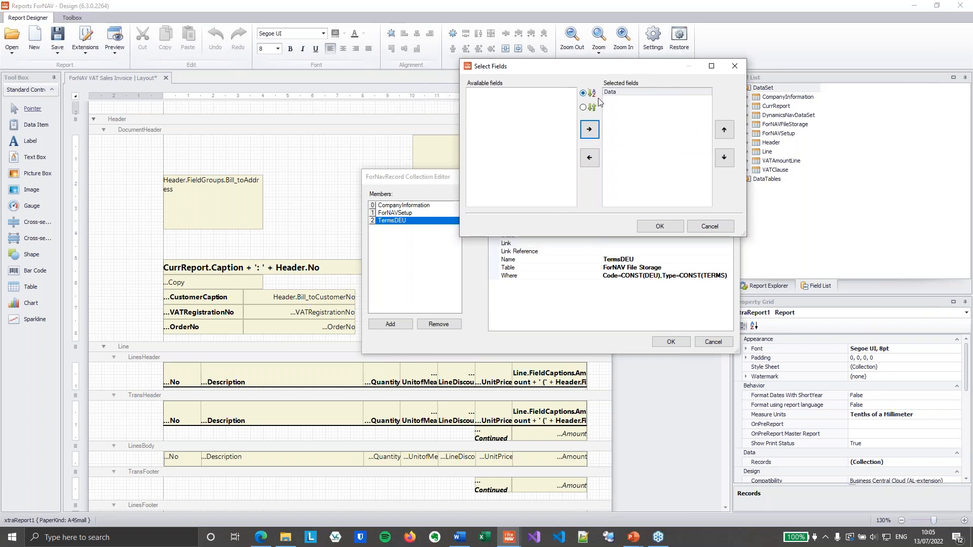
click(657, 225)
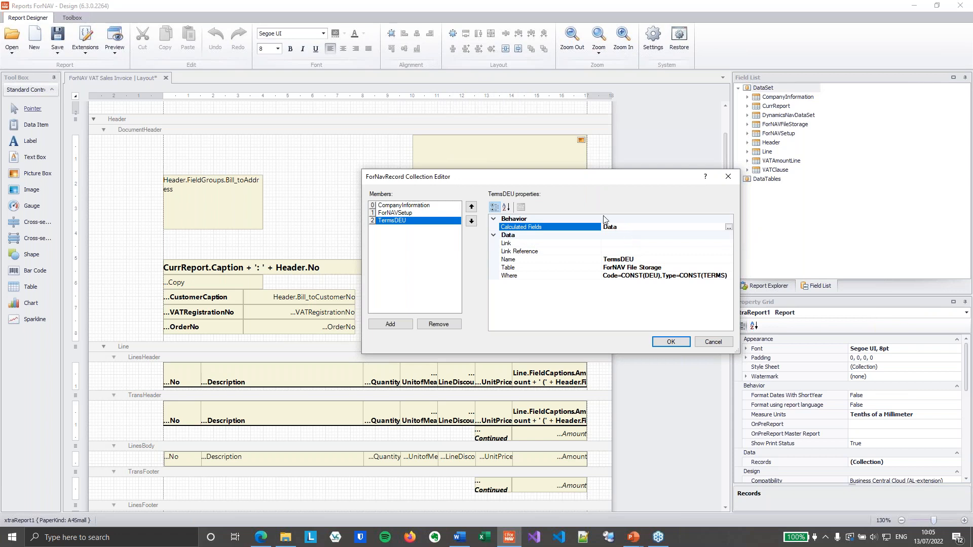
- Add another record to the collection based on the ForNAV File Storage table, without any link
click(390, 324)
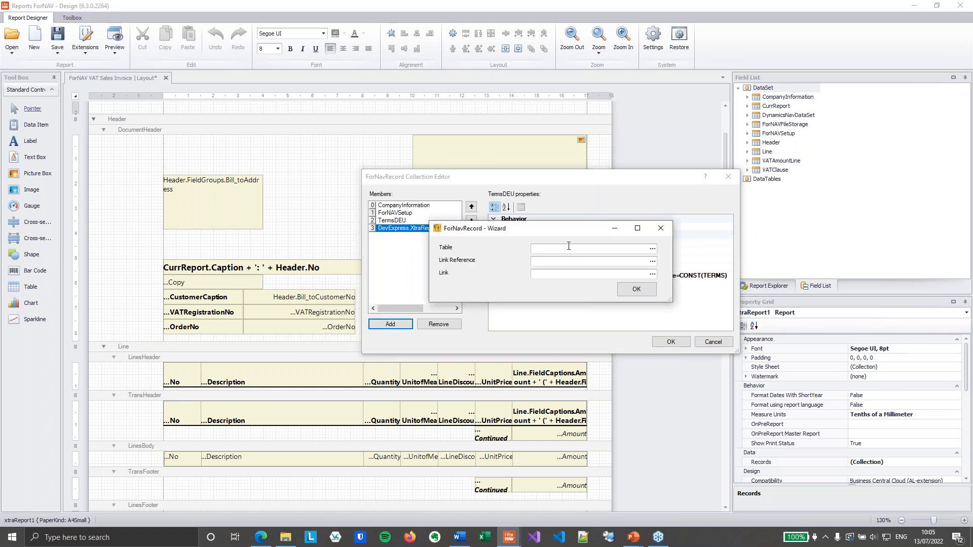
text(fornav file)
key(Tab)
click(637, 290)
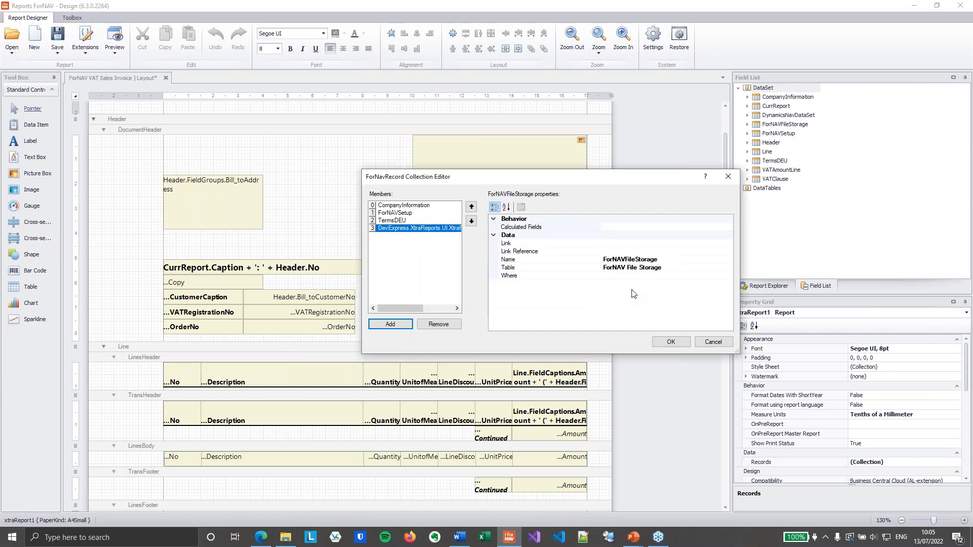
- Add a condition to the new record's Where filter that sets Code to the constant ENU
click(718, 275)
click(728, 275)
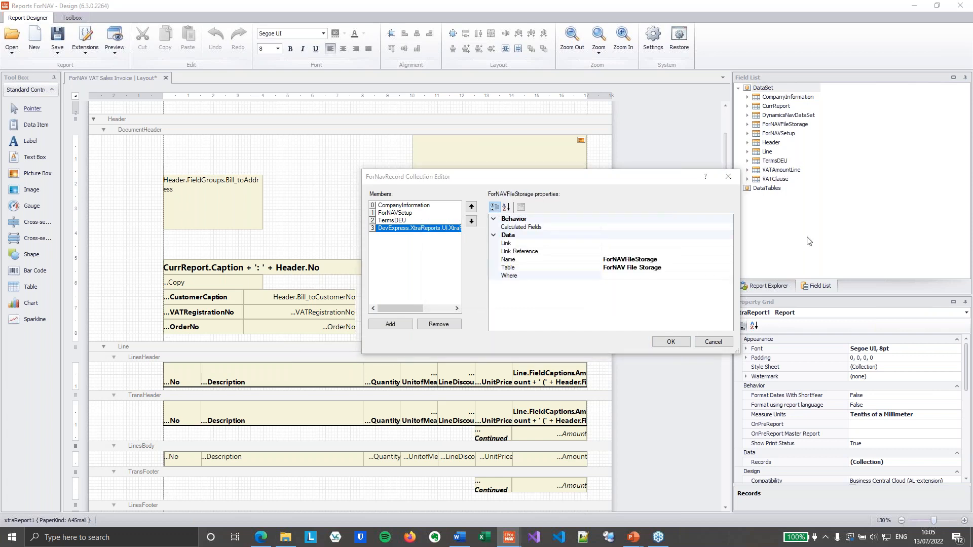
click(612, 108)
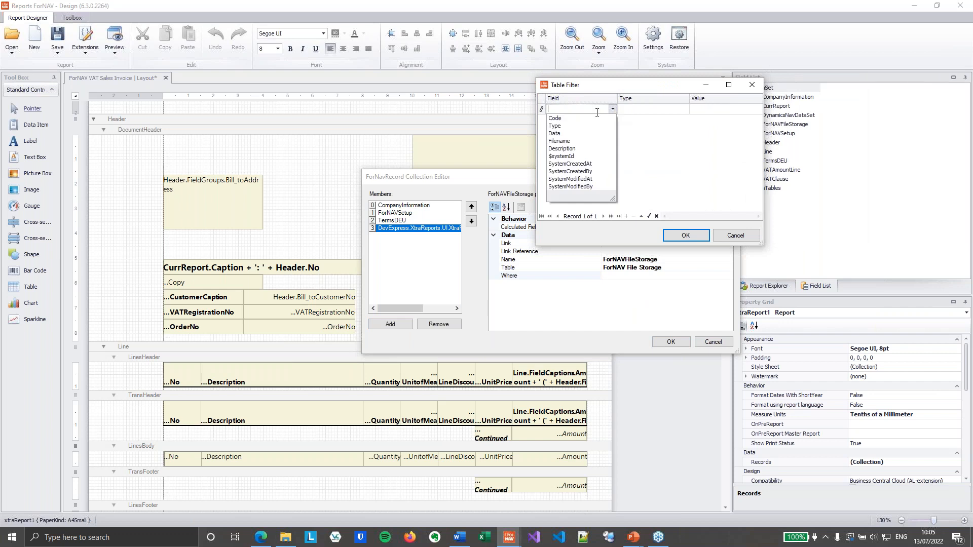
click(594, 115)
click(709, 108)
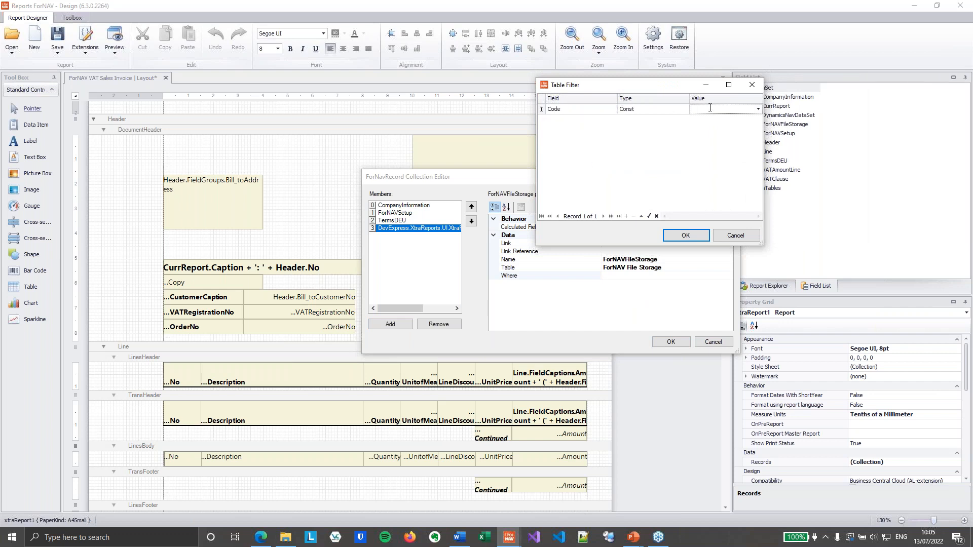
- Add a second filter condition setting Type to the constant TERMS and apply the new record's table filter
click(580, 121)
click(612, 120)
click(599, 135)
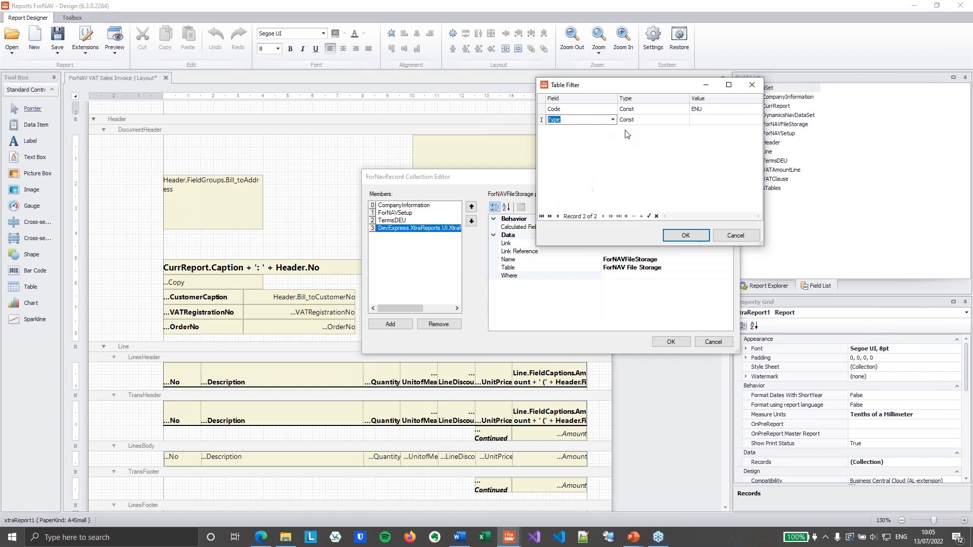
click(694, 121)
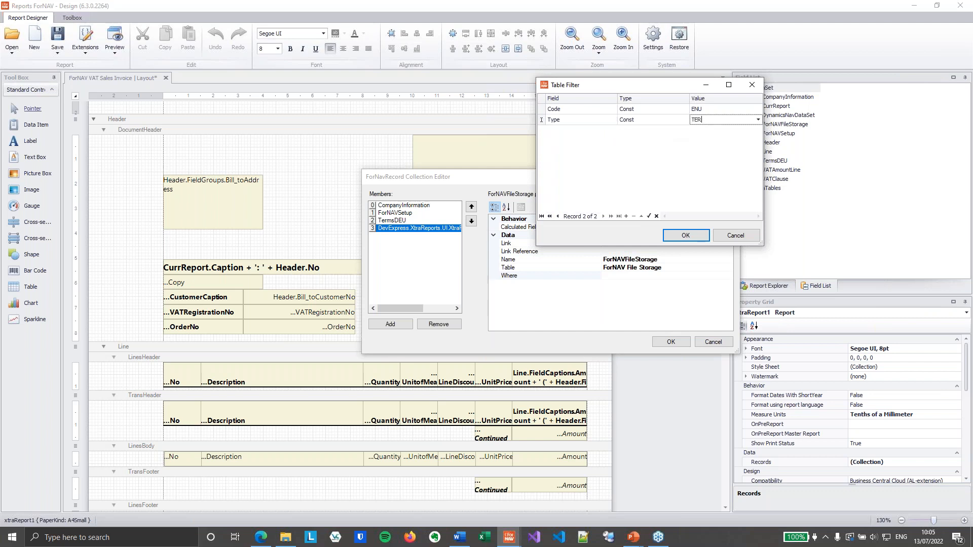
key(Up)
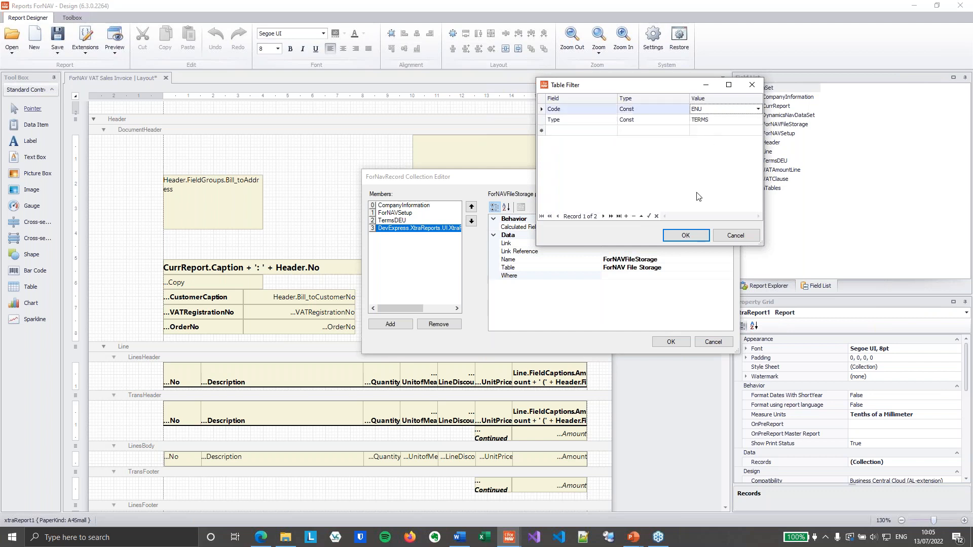
click(695, 235)
- Rename the second file storage record as TermsENU
click(683, 260)
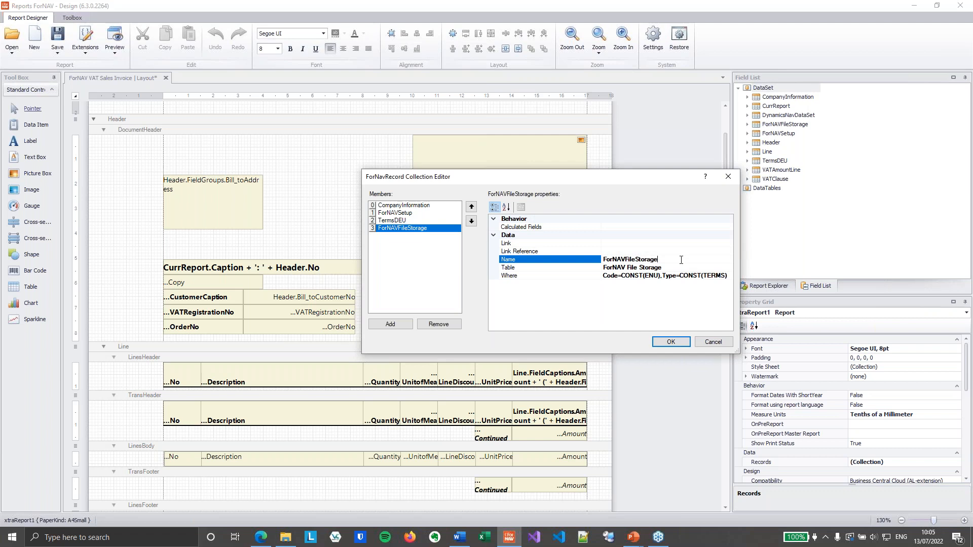
double_click(673, 262)
text(TermsENU)
- Add the Data field to the TermsENU record's calculated fields and save the record collection
click(729, 227)
click(730, 227)
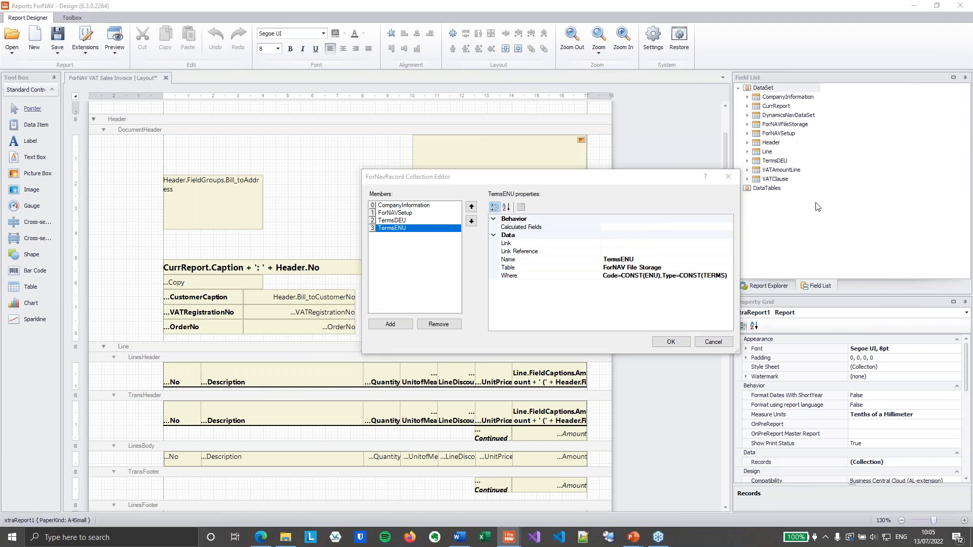
click(632, 149)
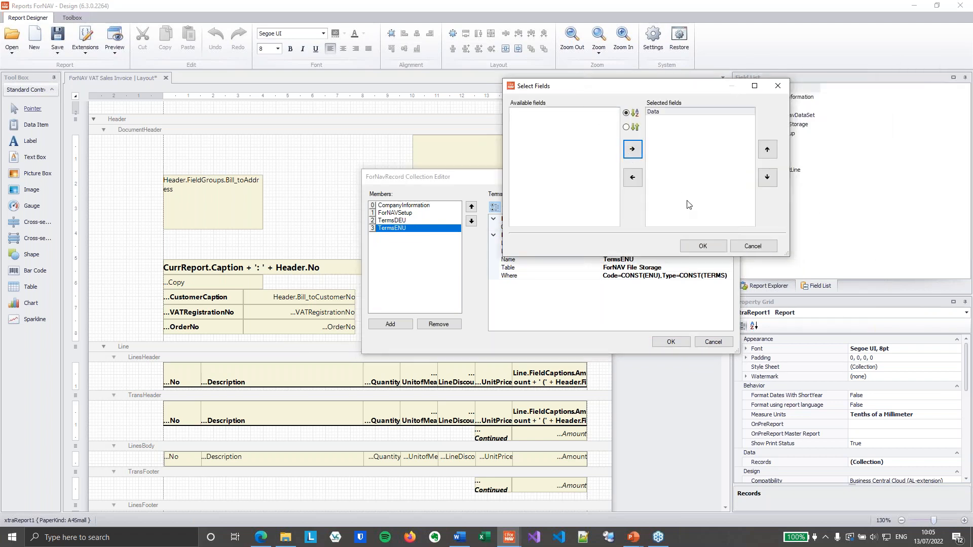
click(702, 245)
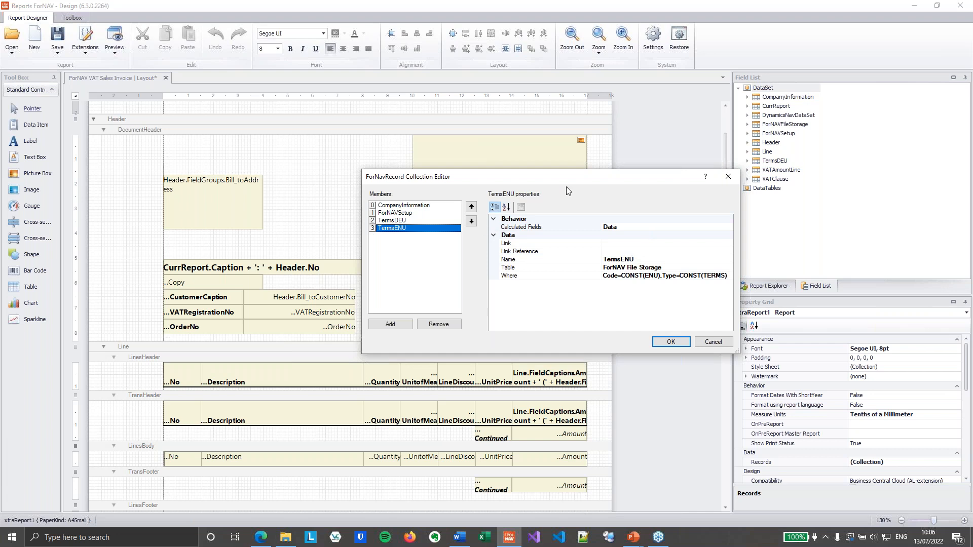
click(671, 342)
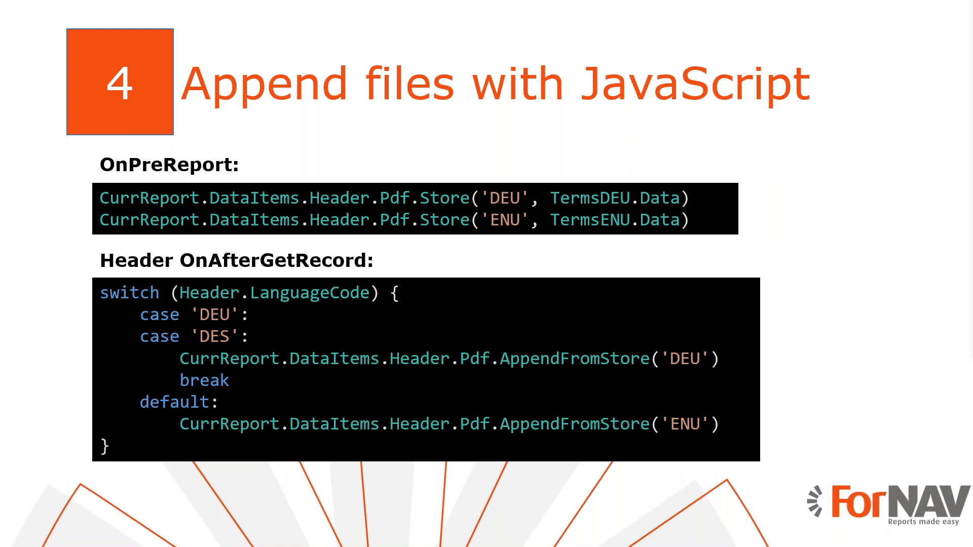
- In the ForNAV designer, have the report's OnPreReport script store TermsDEU.Data as 'DEU' and TermsENU.Data as 'ENU' with CurrReport.DataItems.Header.Pdf.Store
key(super+Tab)
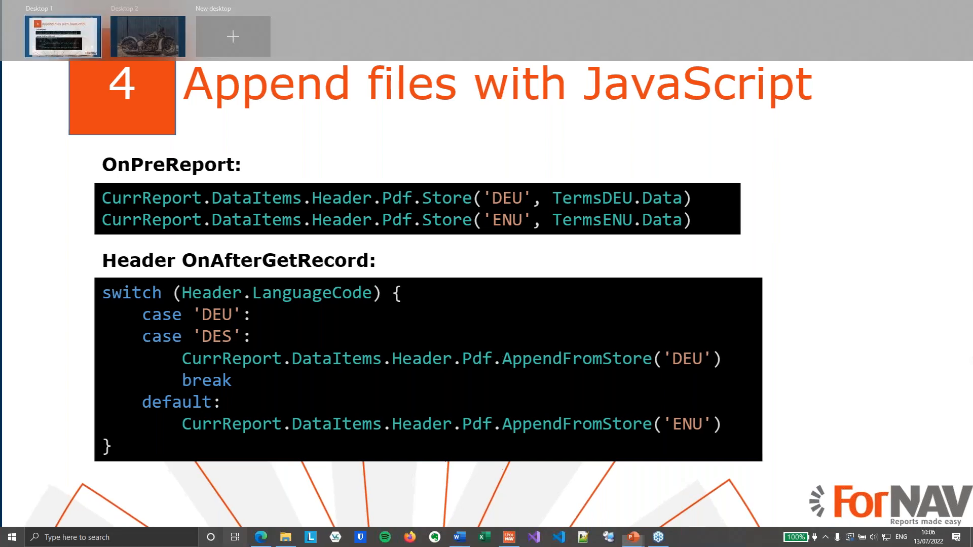
click(186, 166)
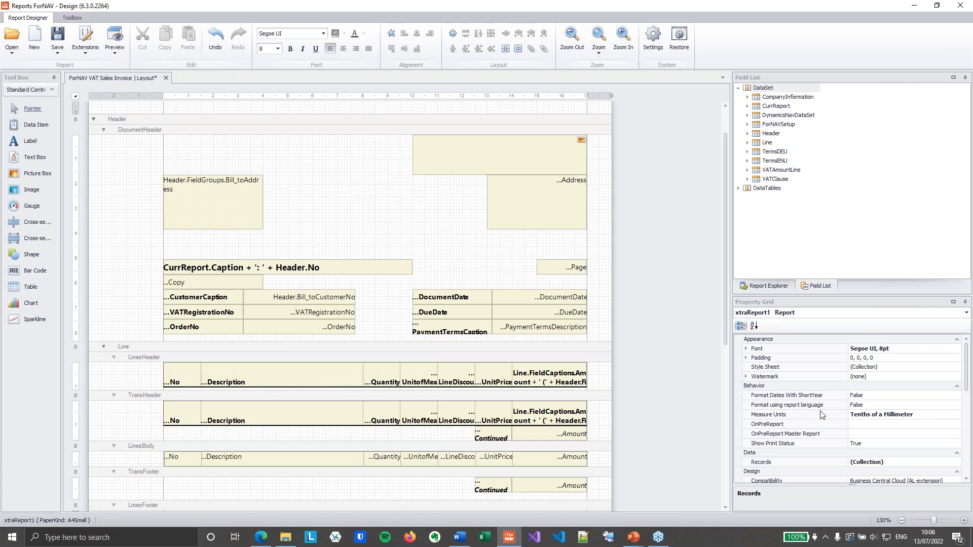
click(881, 424)
click(956, 424)
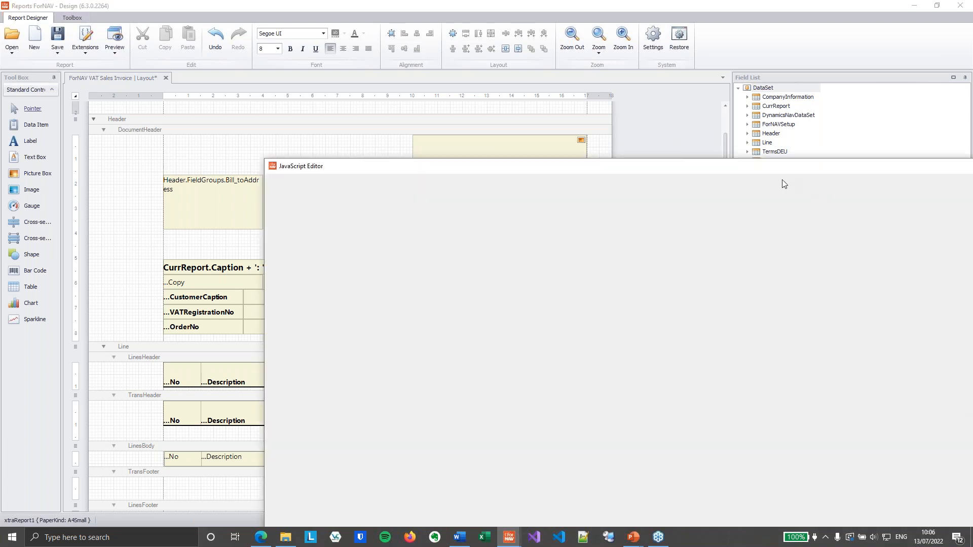
key(alt+Tab)
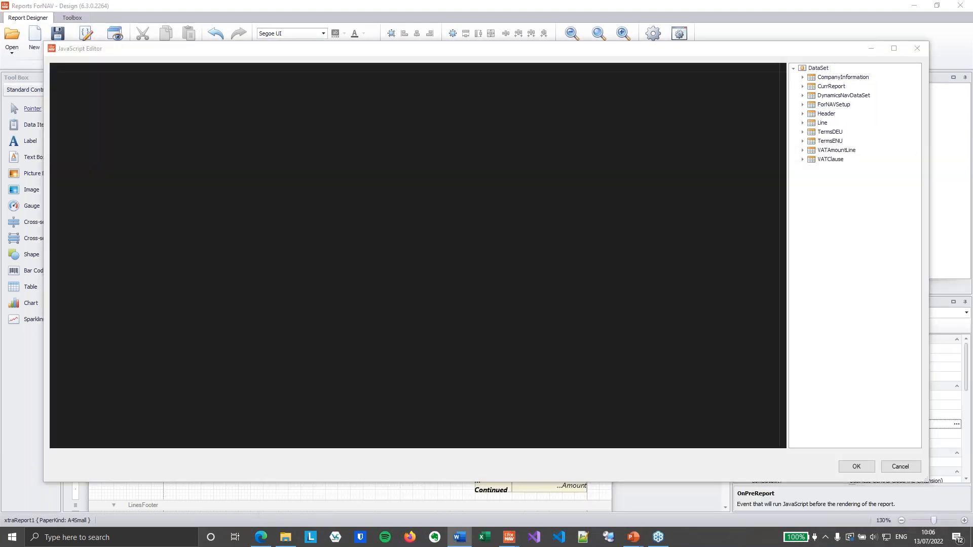
click(261, 184)
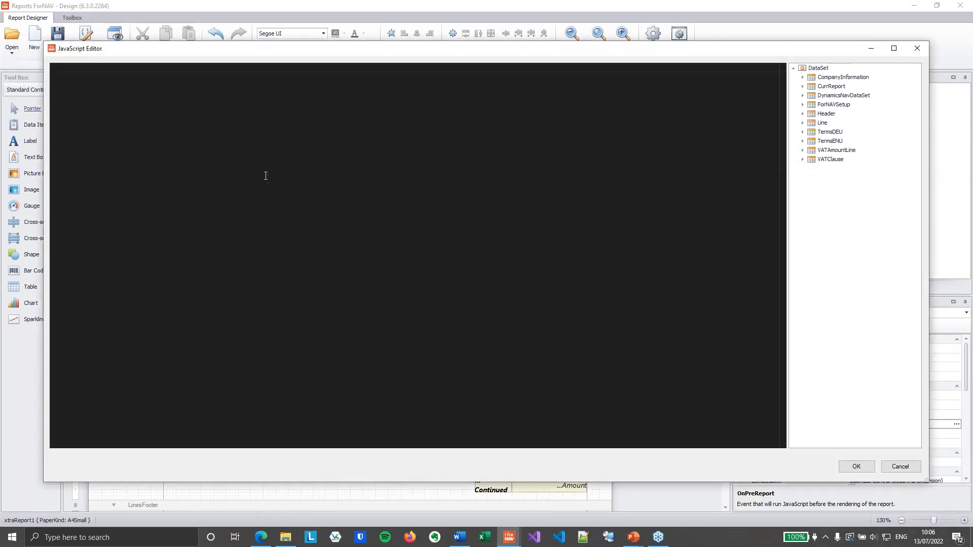
text(CurrReport.DataItems.Header.Pdf.Store('DEU', TermsDEU.Data) CurrReport.DataItems.Header.Pdf.Store('ENU', TermsENU.Data))
click(290, 70)
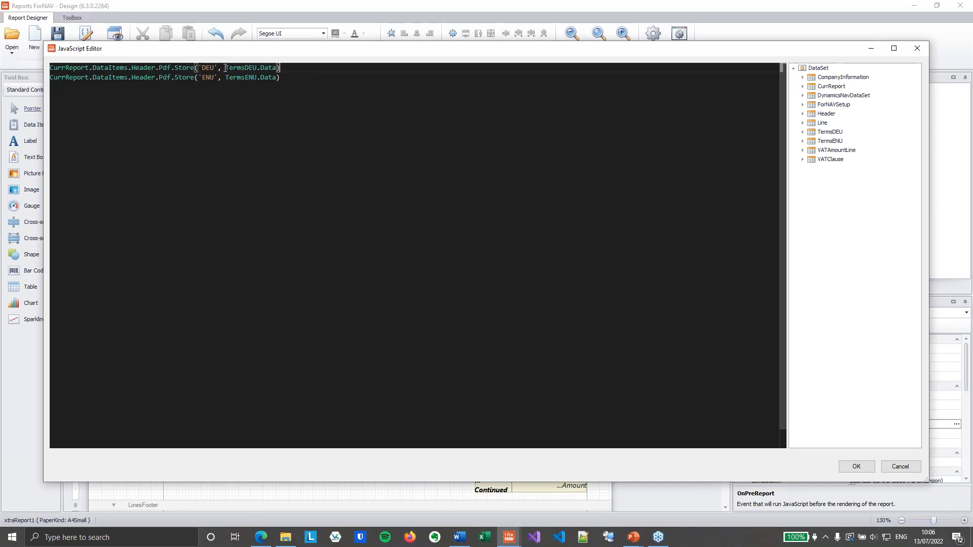
- Check the data arguments, the Store function and the DEU and ENU keys in both statements, and save the OnPreReport script
drag(225, 68, 276, 65)
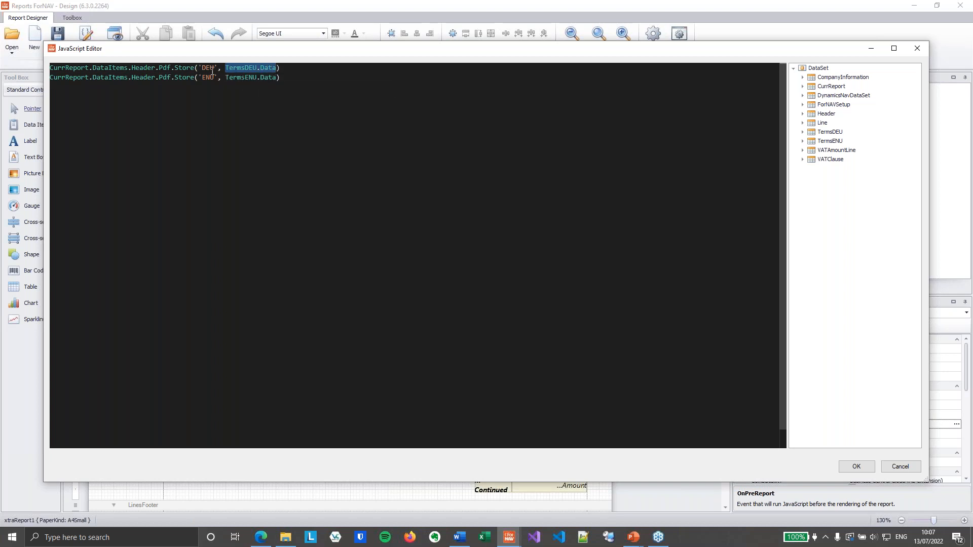
drag(51, 67, 193, 67)
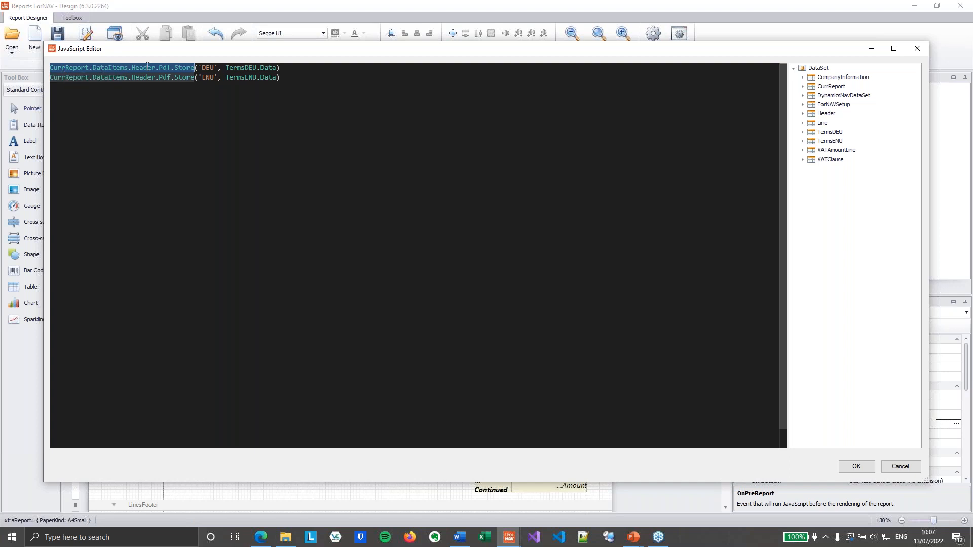
mouse_move(182, 69)
click(278, 67)
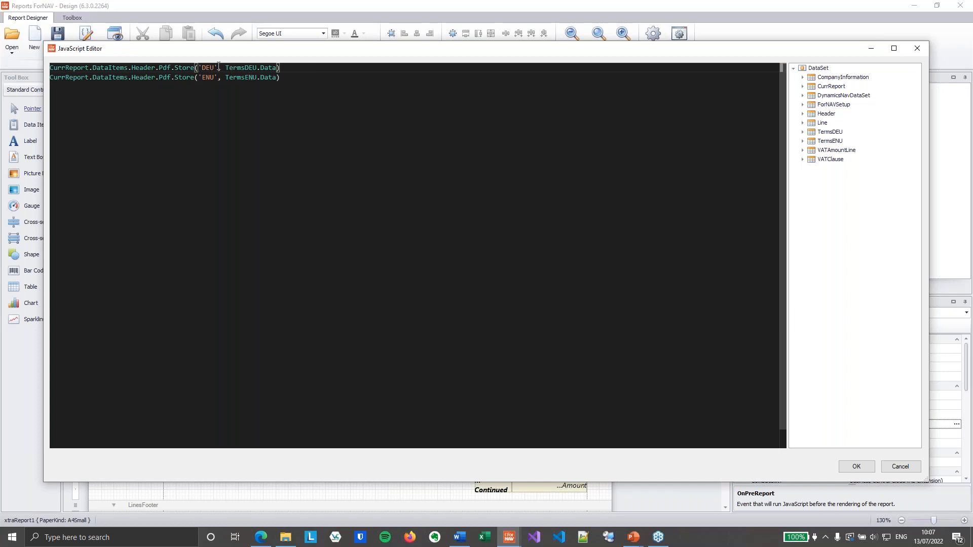
double_click(214, 68)
double_click(205, 79)
click(315, 77)
click(855, 465)
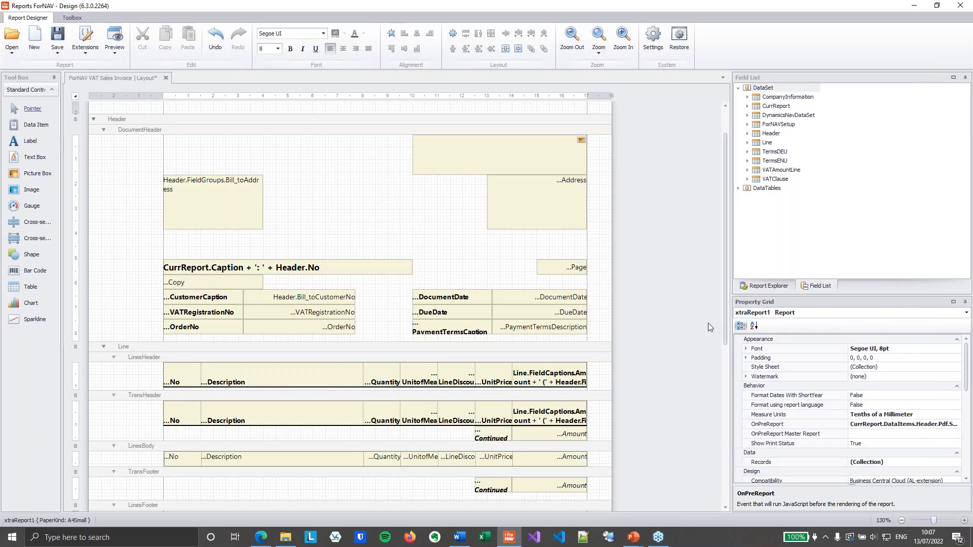
- Insert an OnAfterGetRecord script for the Header data item, switching on Header.LanguageCode: Pdf.AppendFromStore('DEU') for DEU and DES, Pdf.AppendFromStore('ENU') by default
click(565, 120)
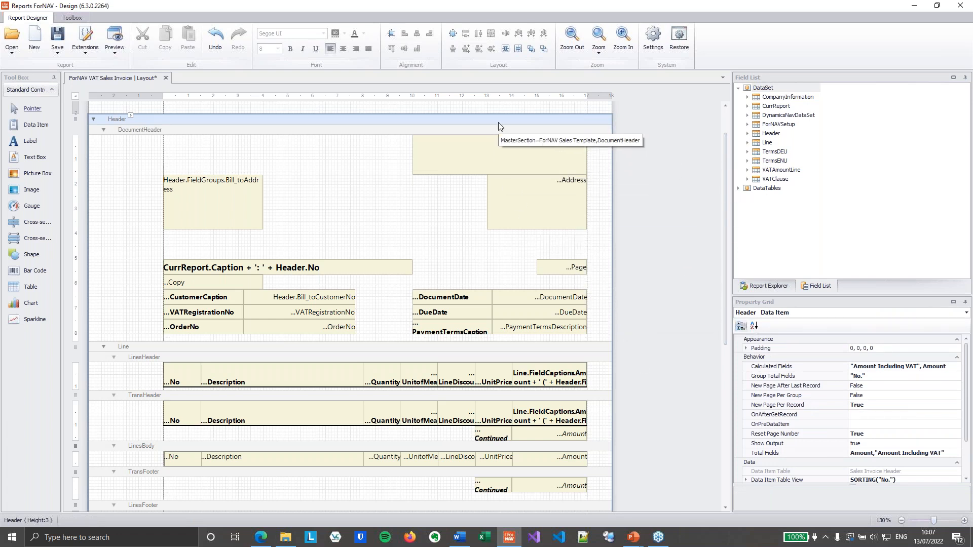
click(857, 415)
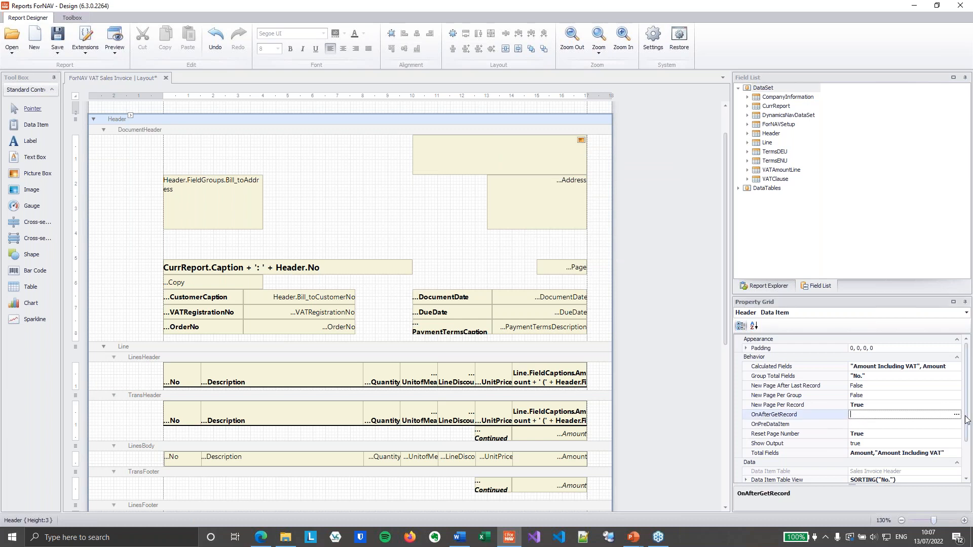
click(956, 415)
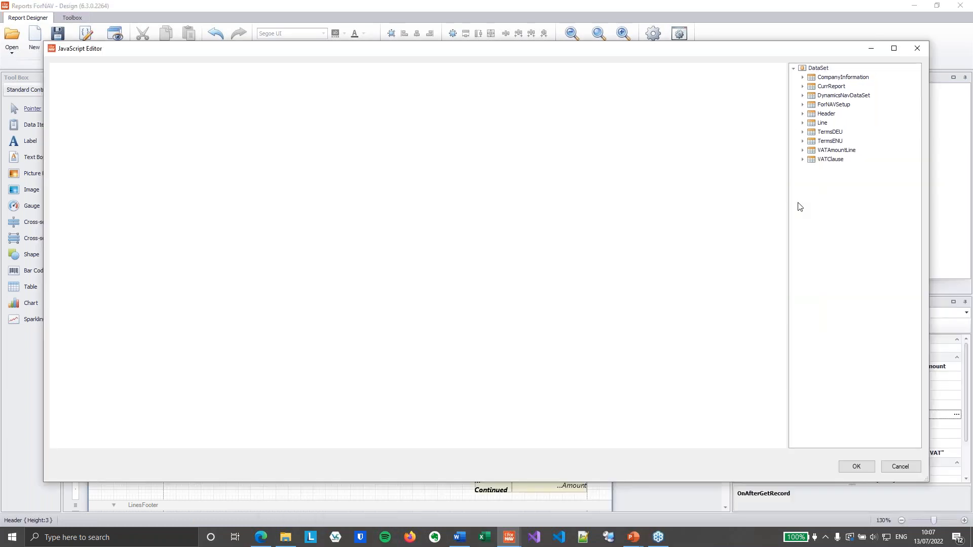
key(alt+Tab)
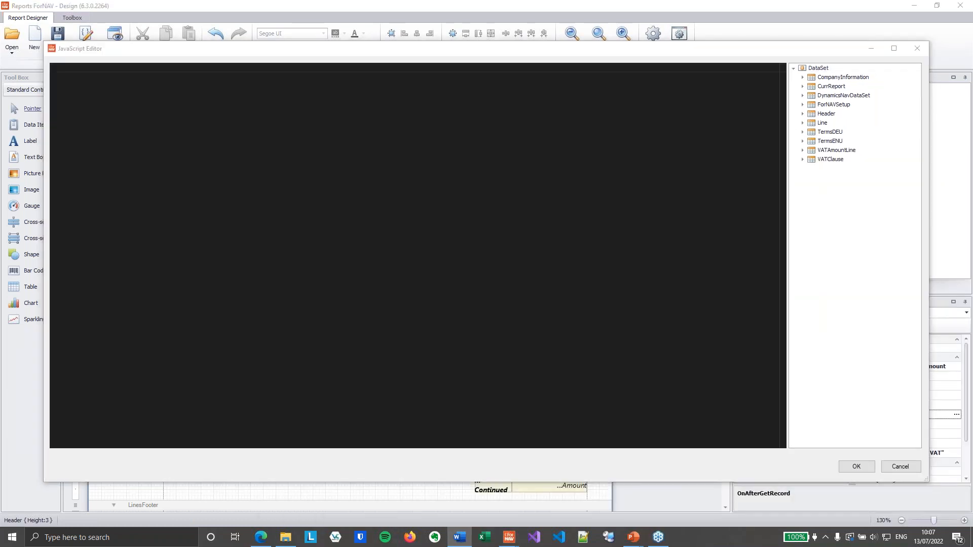
click(384, 262)
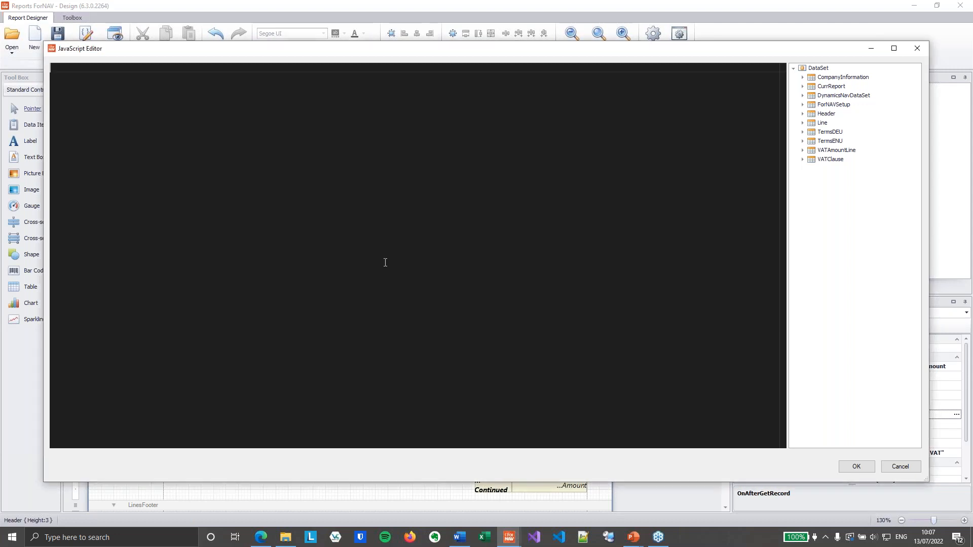
text(switch (Header.LanguageCode) {     case 'DEU':     case 'DES':         CurrReport.DataItems.Header.Pdf.AppendFromStore('DEU')         break     default:         CurrReport.DataItems.Header.Pdf.AppendFromStore('ENU') })
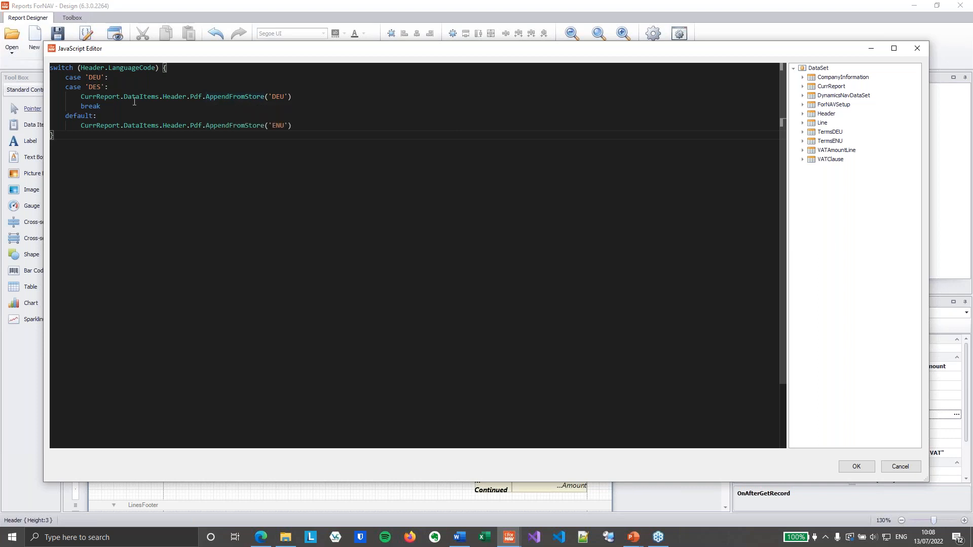
- Examine the DEU and DES cases and the default case of the switch script with their AppendFromStore calls
click(109, 78)
click(116, 90)
drag(81, 96, 292, 97)
click(285, 96)
click(88, 115)
drag(304, 125, 83, 129)
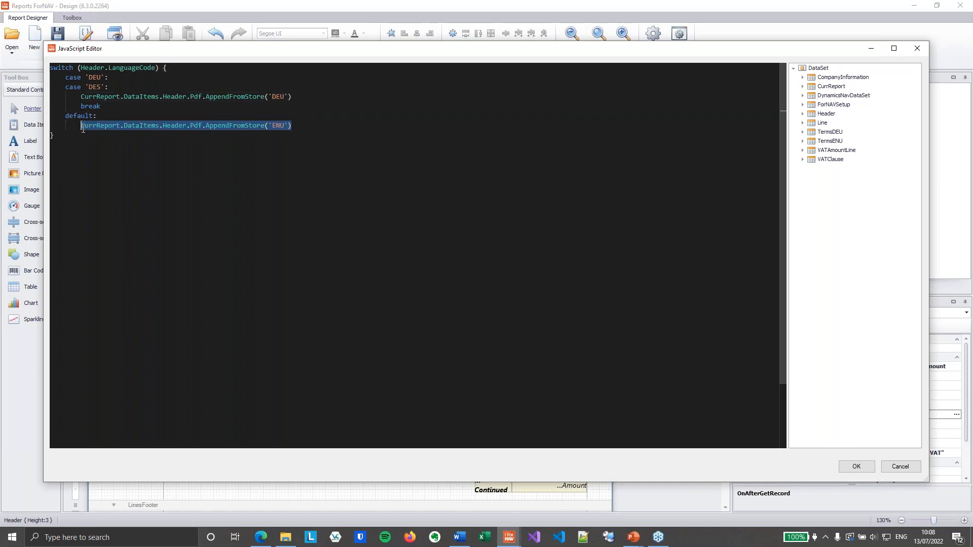
- Below the switch block, add a copy of the CurrReport.DataItems.Header.Pdf.AppendFromStore call without its 'ENU' argument
click(306, 125)
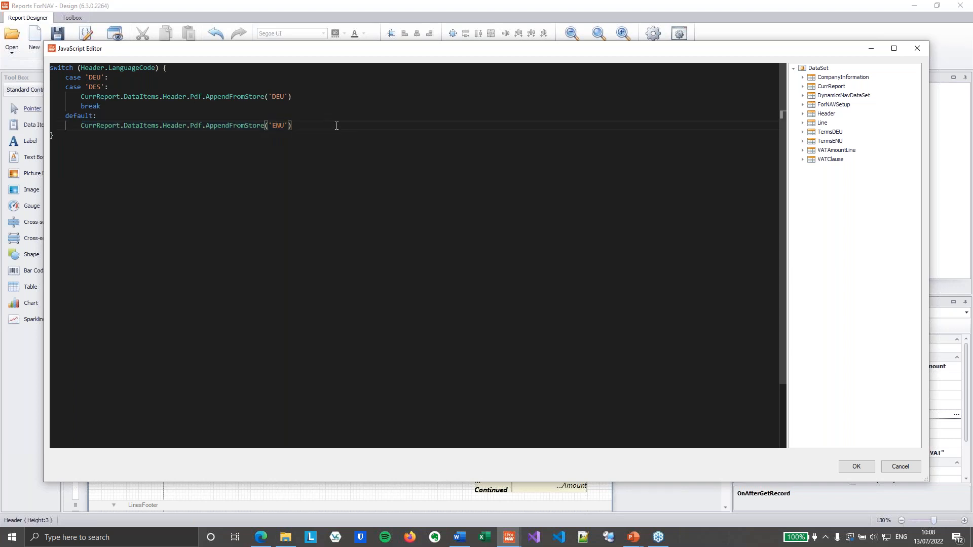
click(331, 94)
click(332, 148)
key(Return)
drag(81, 126, 294, 127)
key(ctrl+c)
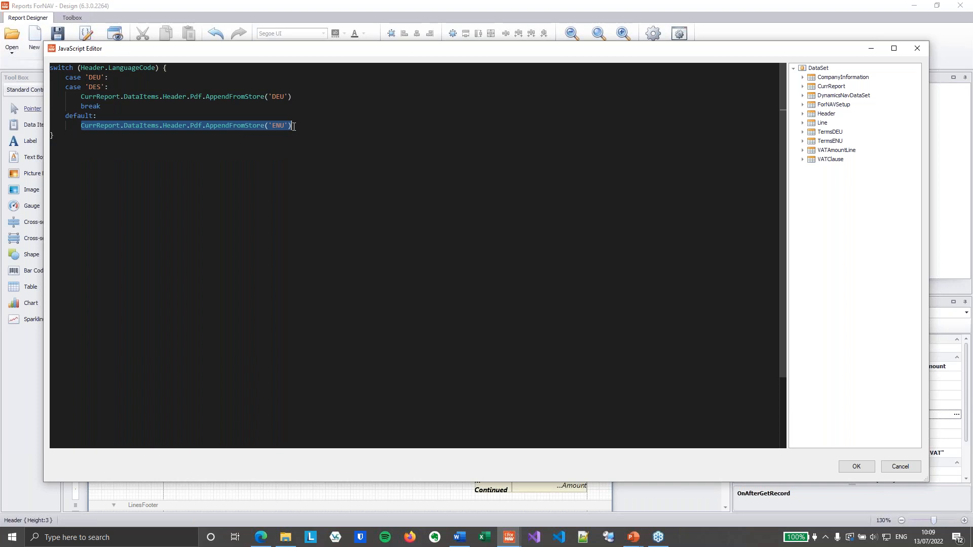
click(278, 179)
key(ctrl+v)
key(BackSpace)
key(BackSpace)
key(BackSpace)
key(BackSpace)
key(BackSpace)
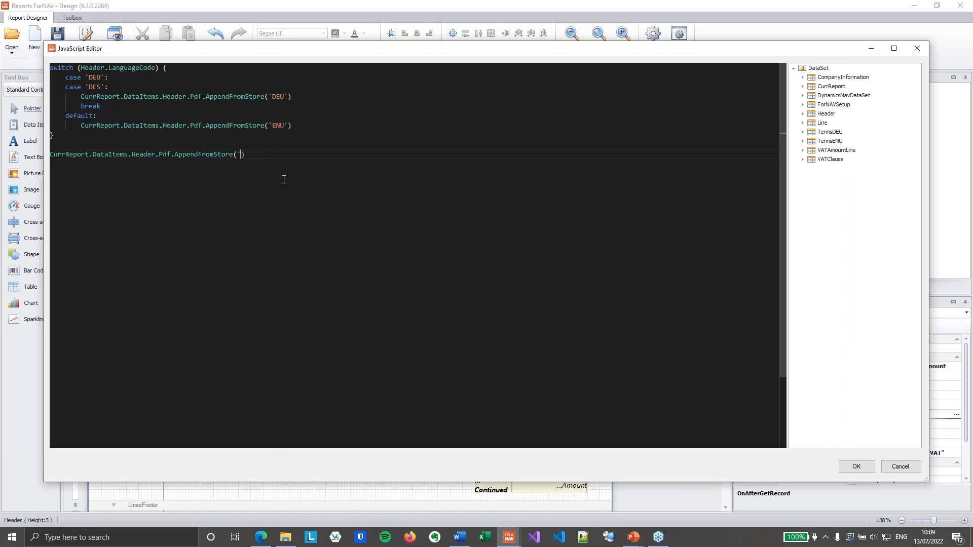
- Use Header.LanguageCode as the argument of the extra AppendFromStore call below the switch block
drag(81, 67, 155, 69)
key(ctrl+c)
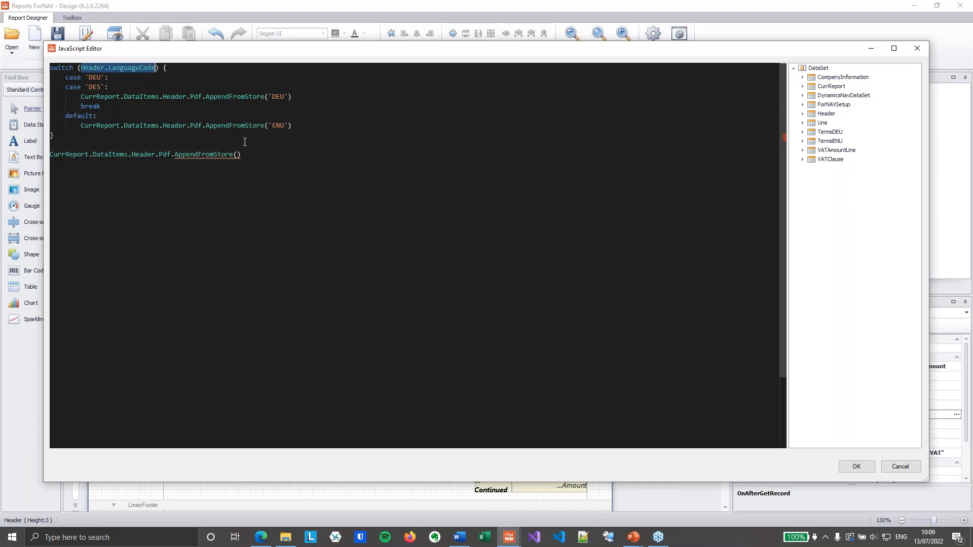
click(238, 155)
key(ctrl+v)
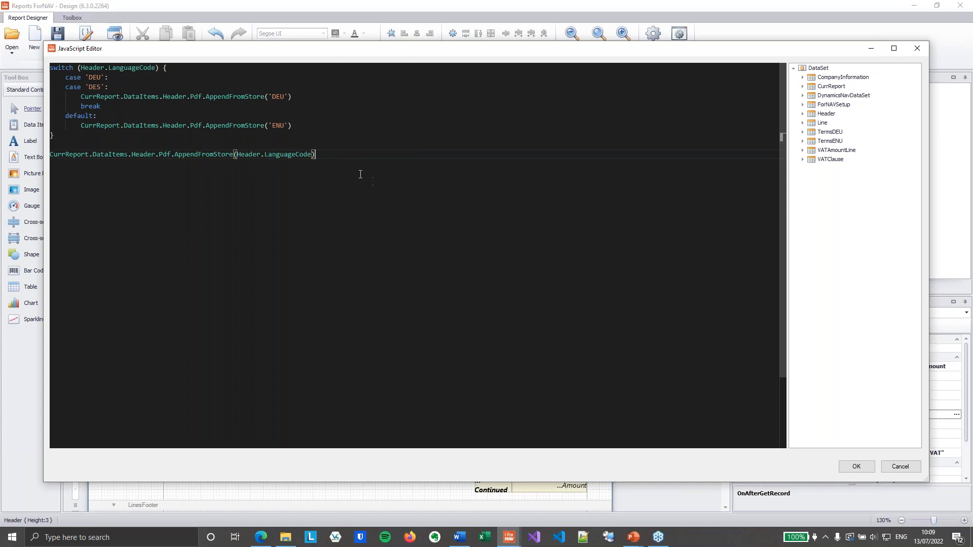
- Delete the extra AppendFromStore(Header.LanguageCode) line below the switch block and save the OnAfterGetRecord script
drag(331, 157, 63, 158)
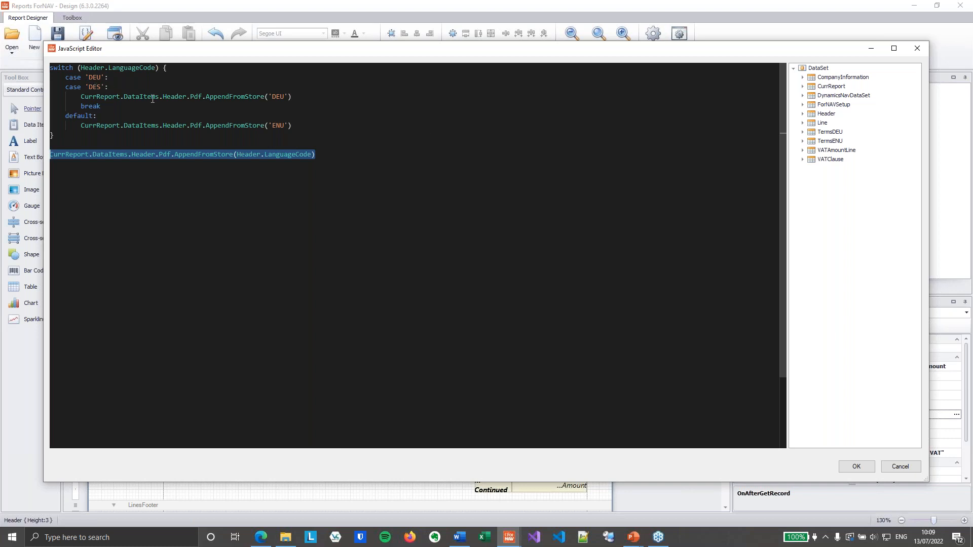
click(323, 155)
drag(323, 154, 334, 133)
key(Delete)
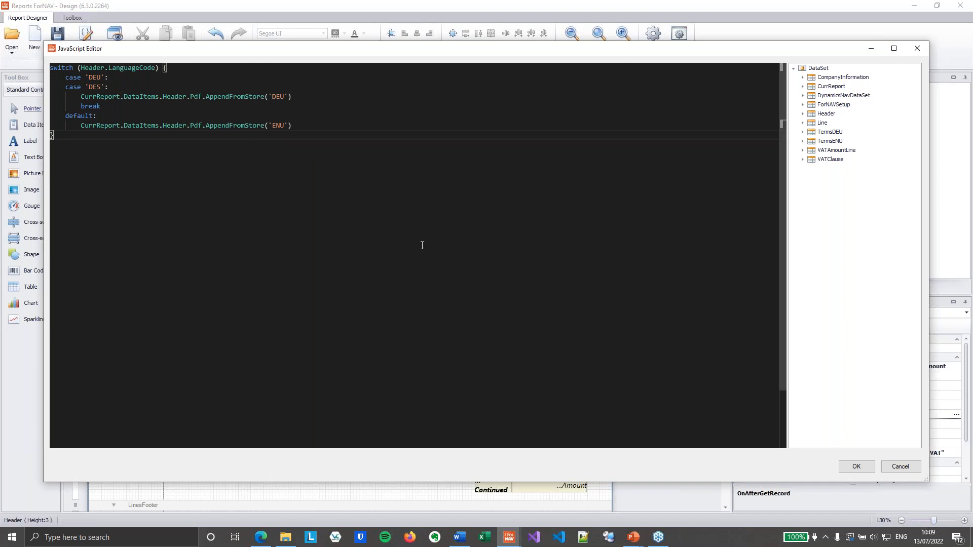
click(856, 466)
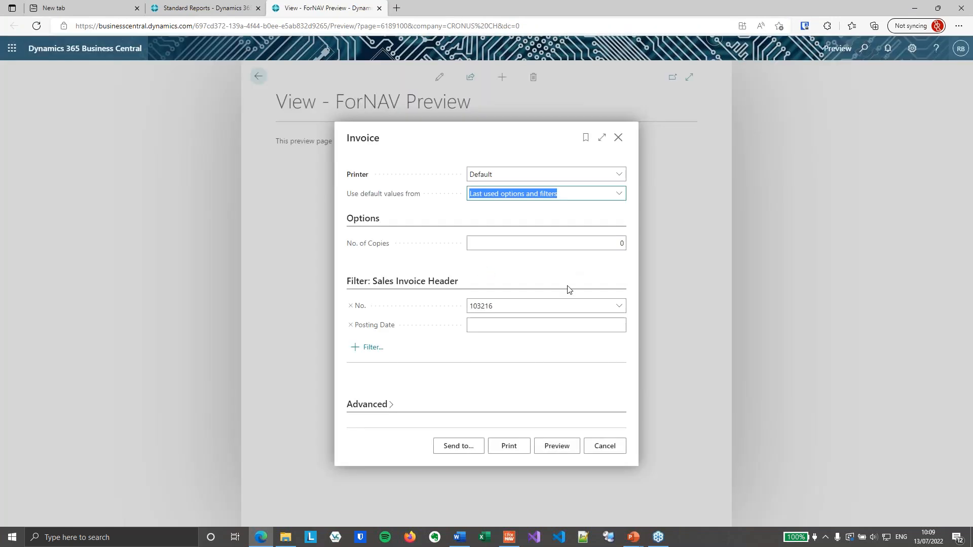
- Preview the Invoice report with the No. filter cleared, check the first invoice page, and close the preview and its browser tab
key(Delete)
key(Tab)
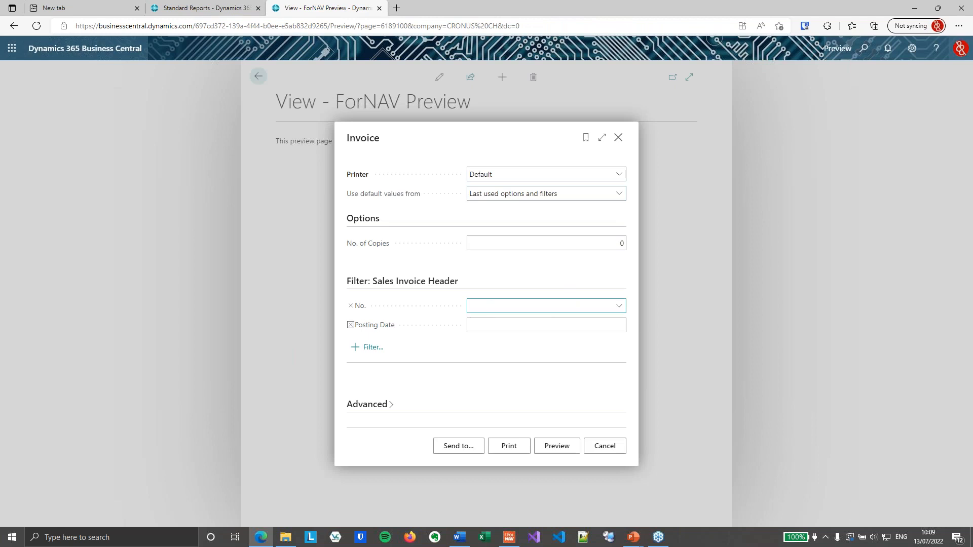
click(568, 451)
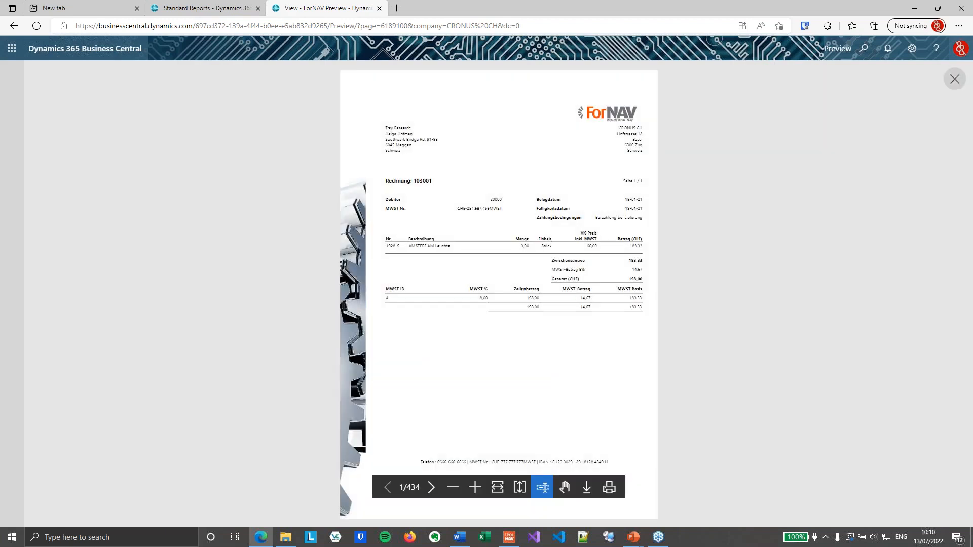
click(475, 487)
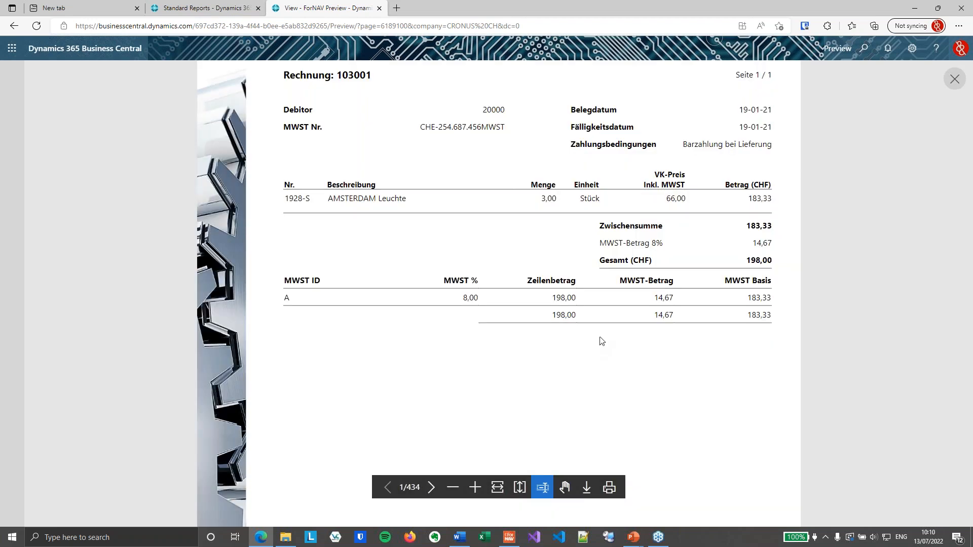
scroll(598, 345, up, 2)
click(955, 79)
click(618, 136)
key(ctrl+w)
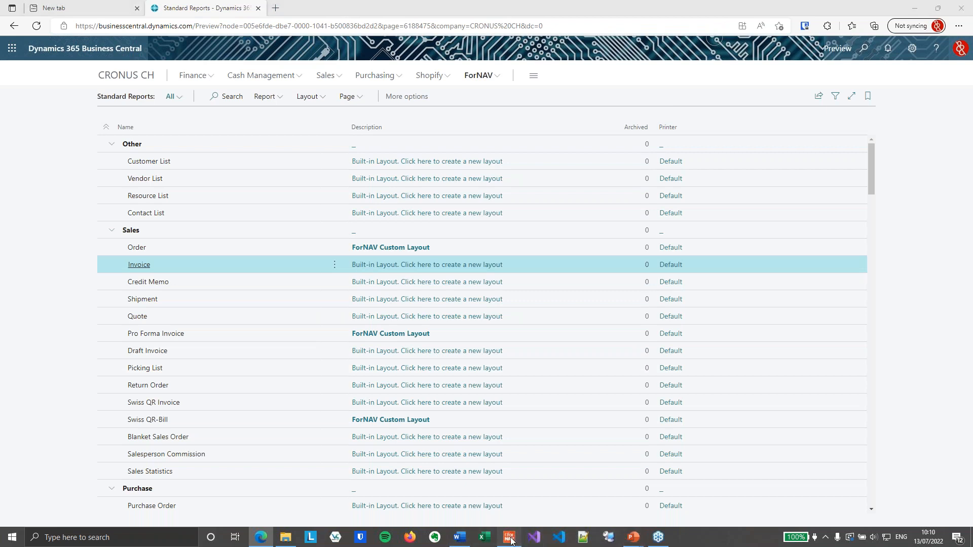
- Switch to the ForNAV designer and place the Header's FieldExtensions LanguageCode in DocumentHeader between the two address blocks, about 598 wide
click(508, 538)
click(344, 137)
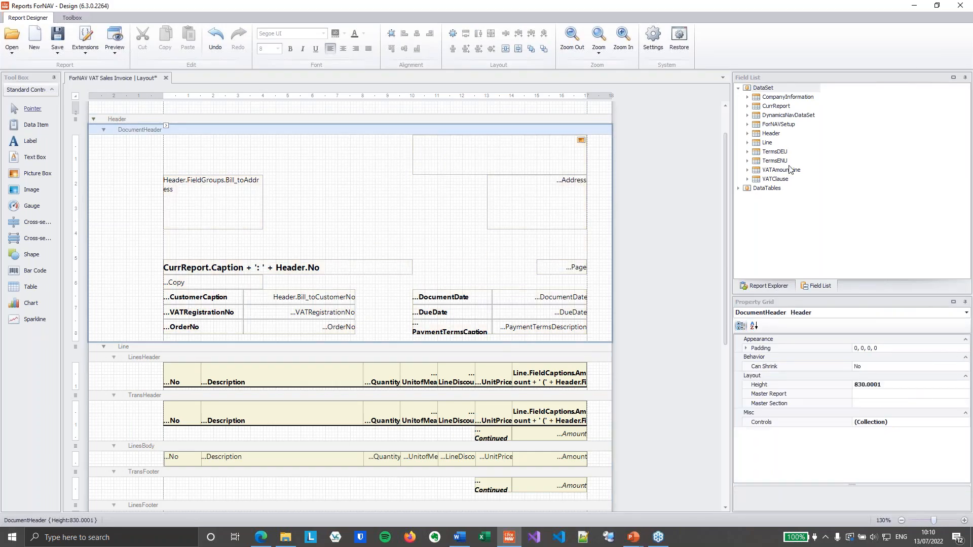
click(747, 134)
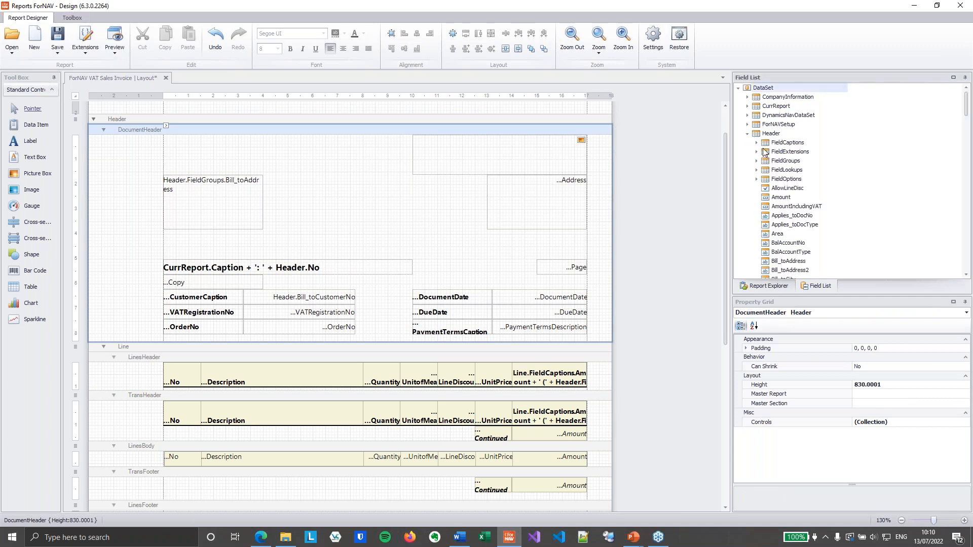
click(757, 151)
click(757, 151)
click(756, 152)
scroll(790, 221, down, 5)
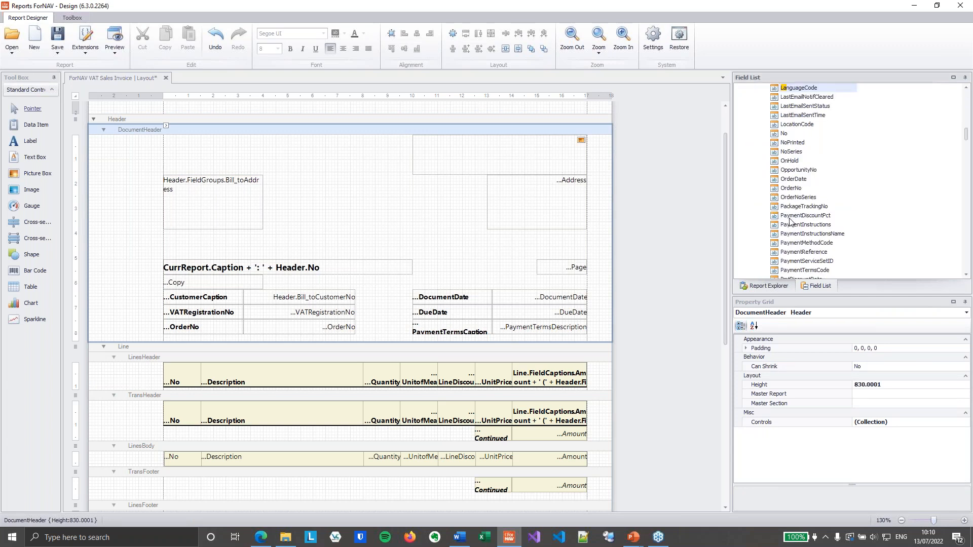
drag(799, 89, 300, 194)
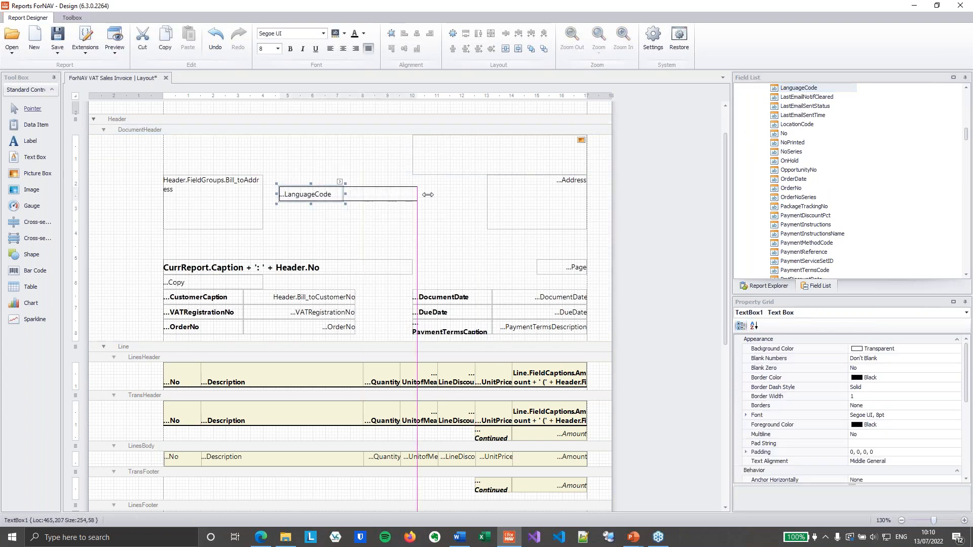
- Set the LanguageCode text box to font size 10 with a yellow background
click(280, 51)
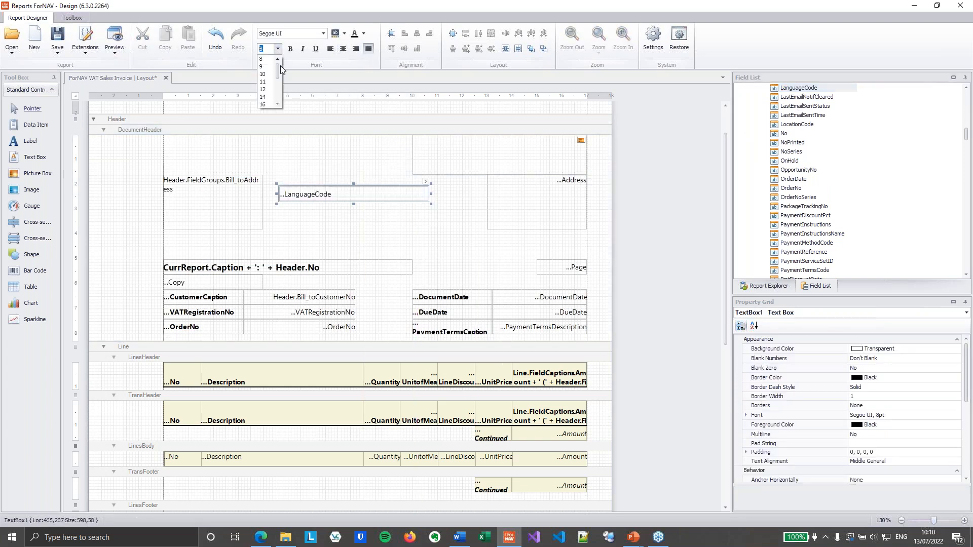
click(264, 75)
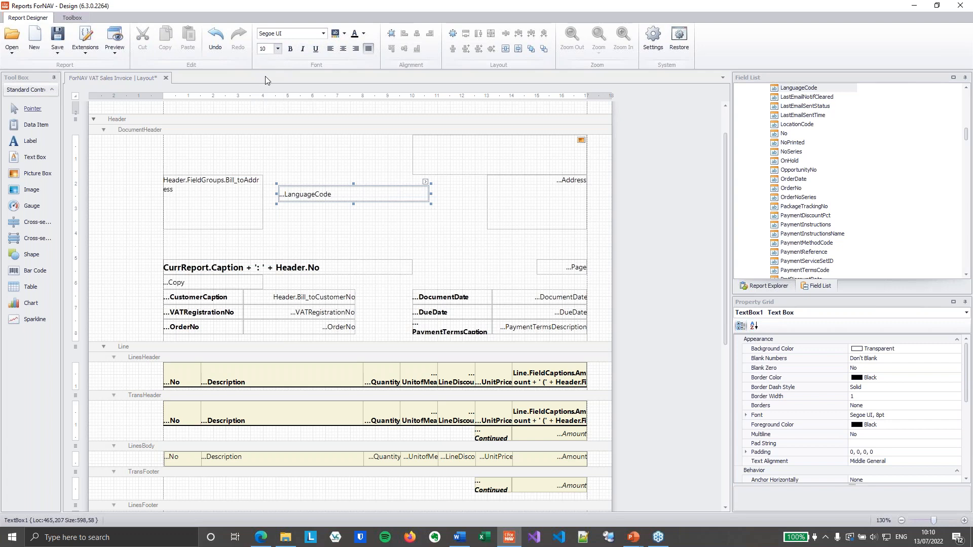
click(344, 33)
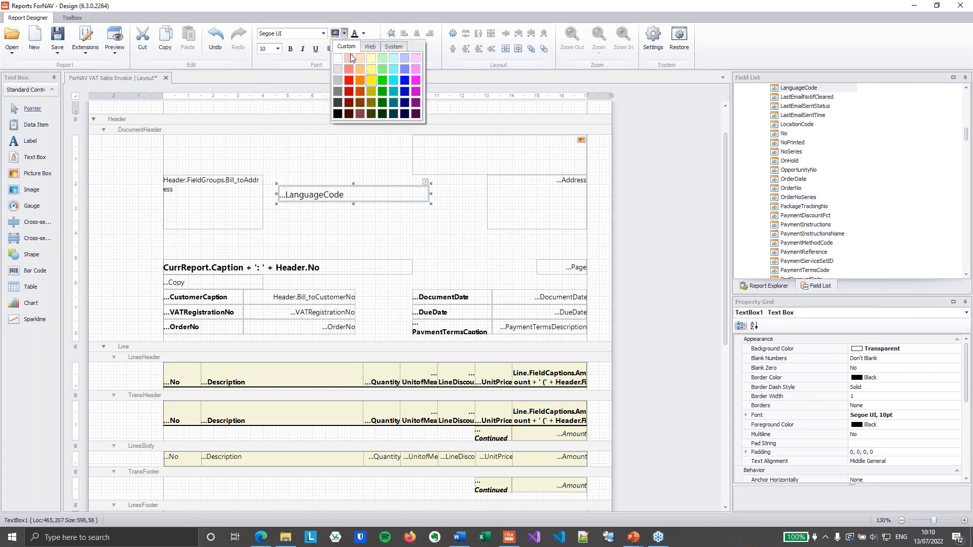
click(369, 81)
click(348, 226)
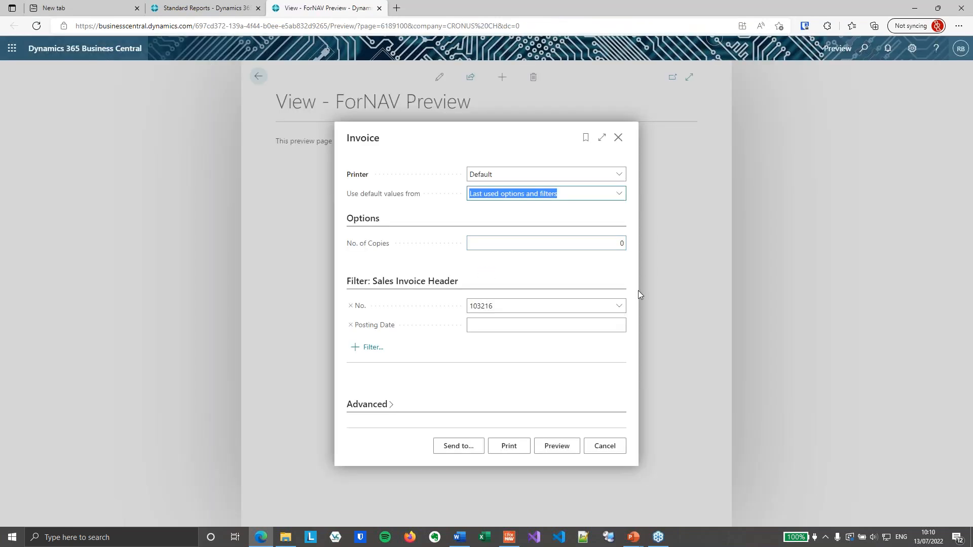
- Clear the invoice No. filter and run the Invoice report preview for all sales invoices
click(522, 309)
key(BackSpace)
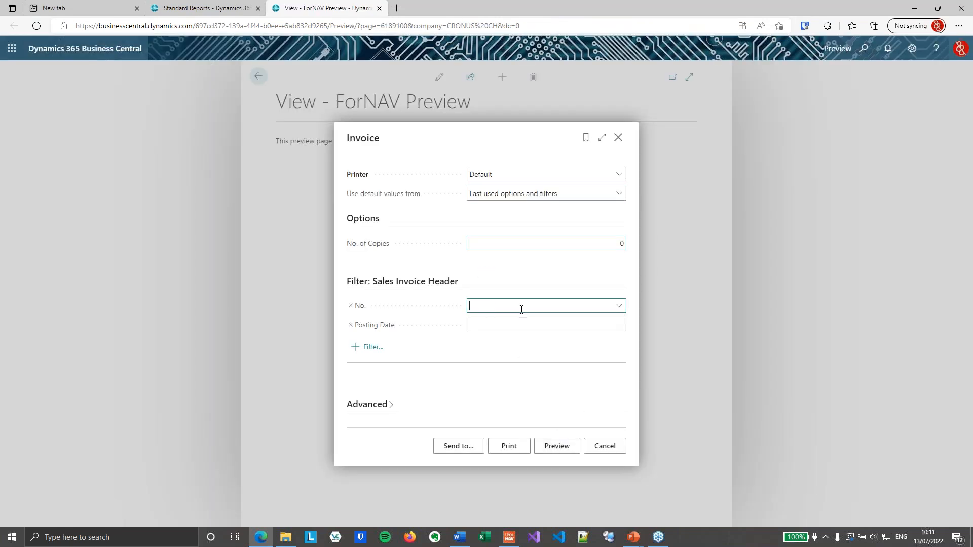
click(557, 445)
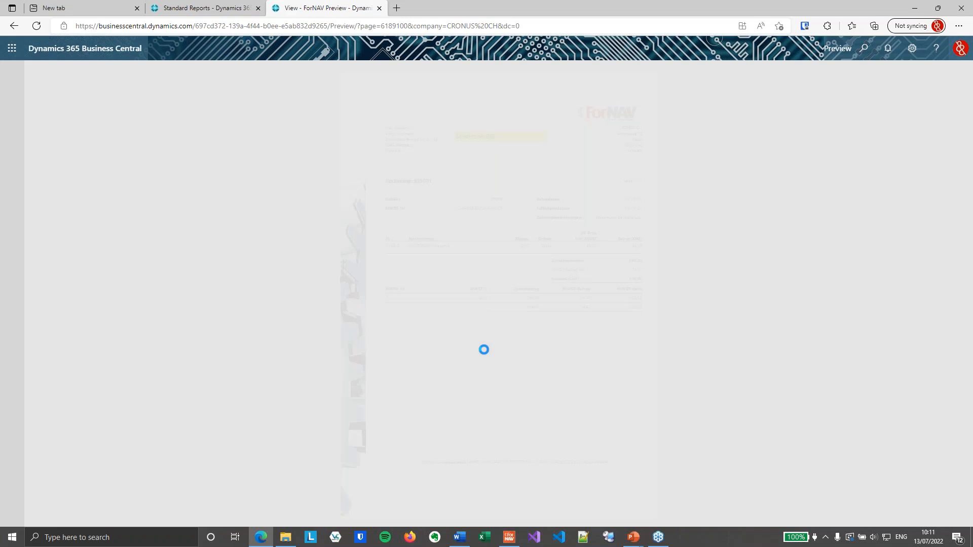
- Compare the language code on each previewed invoice with the terms and conditions page that follows it, and close the preview
click(476, 488)
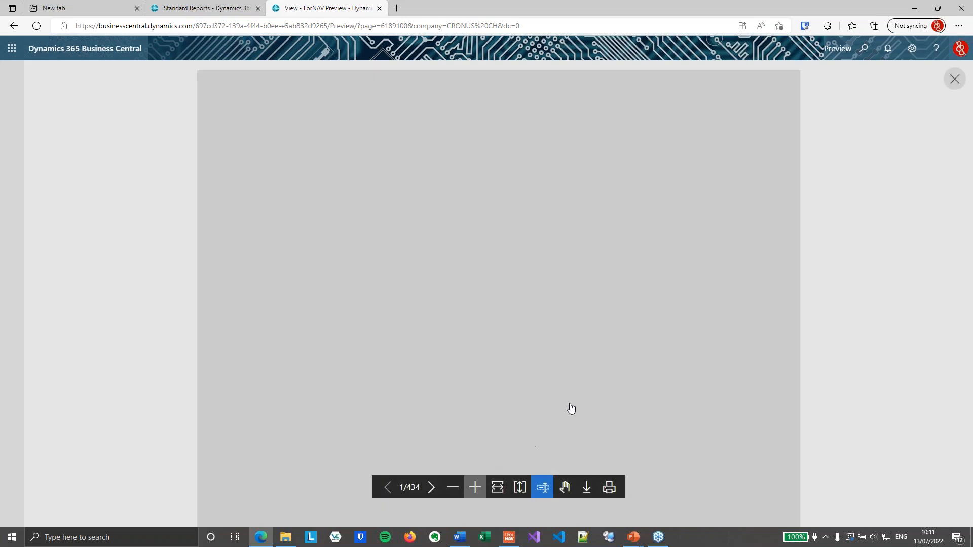
scroll(601, 371, up, 4)
scroll(599, 371, down, 2)
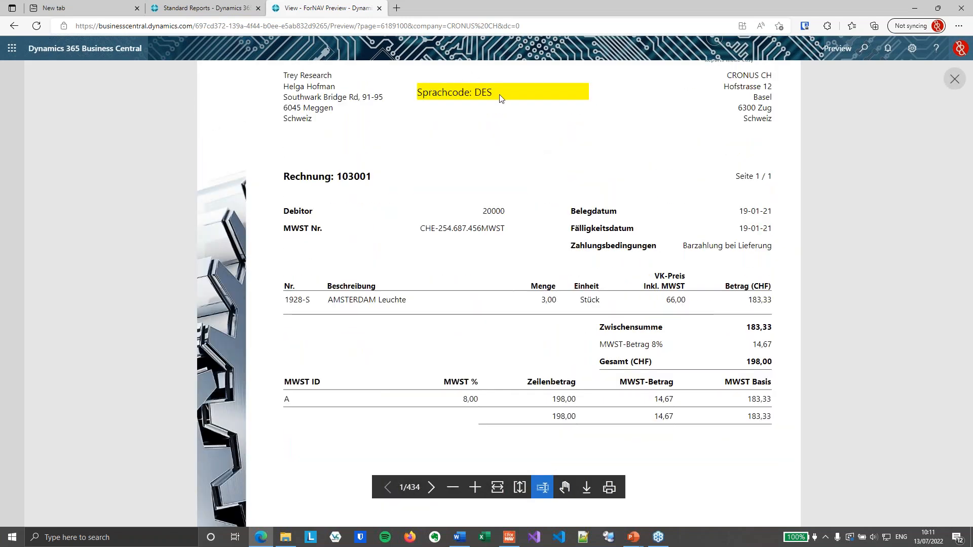
scroll(607, 269, down, 5)
scroll(606, 268, down, 6)
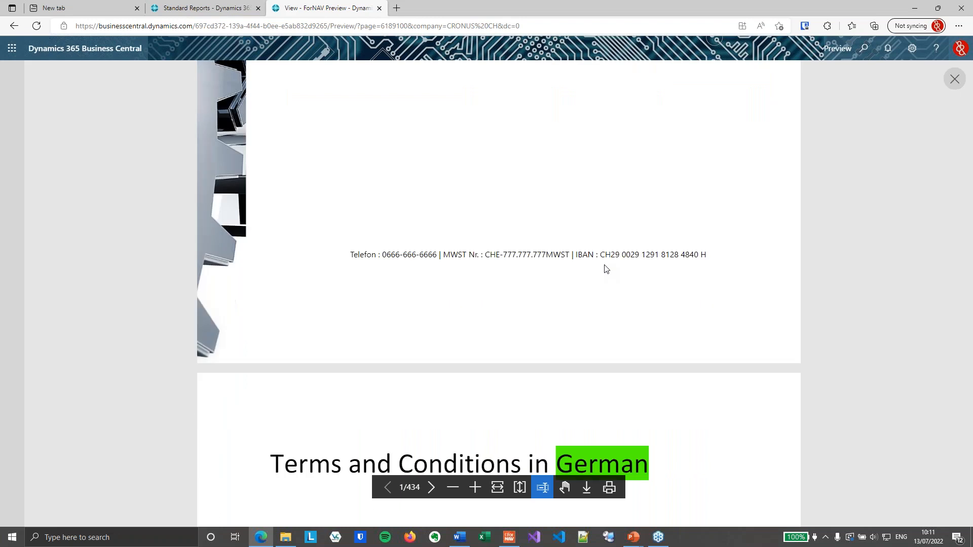
scroll(554, 292, down, 15)
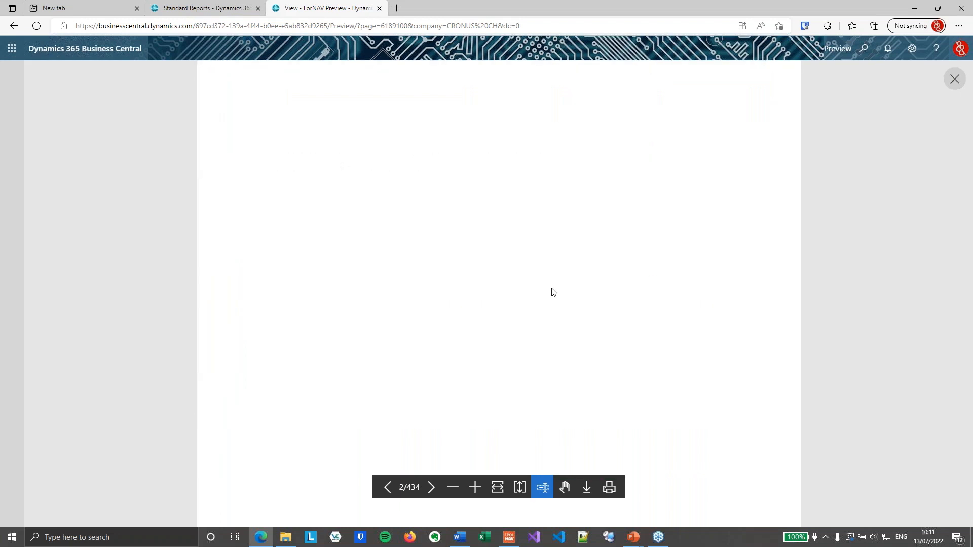
scroll(544, 274, down, 13)
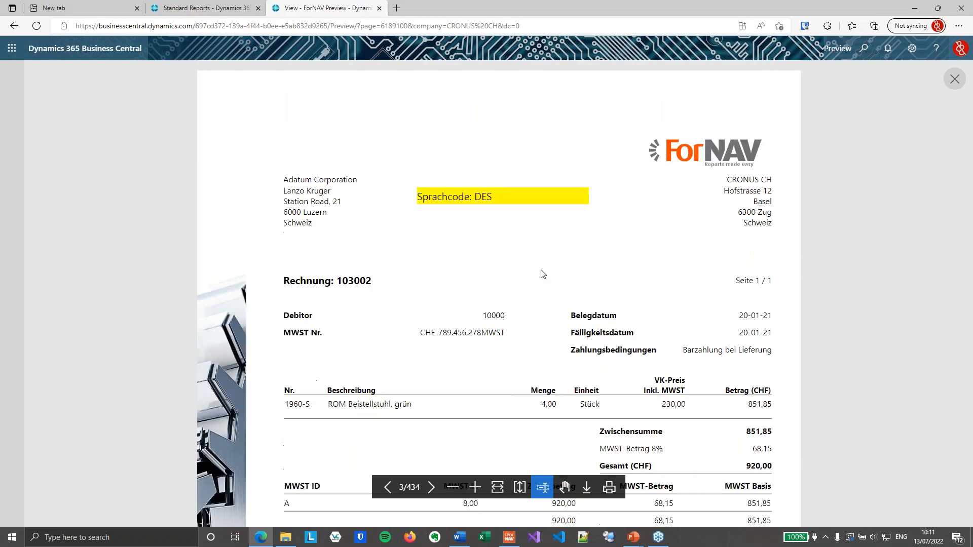
scroll(543, 274, down, 15)
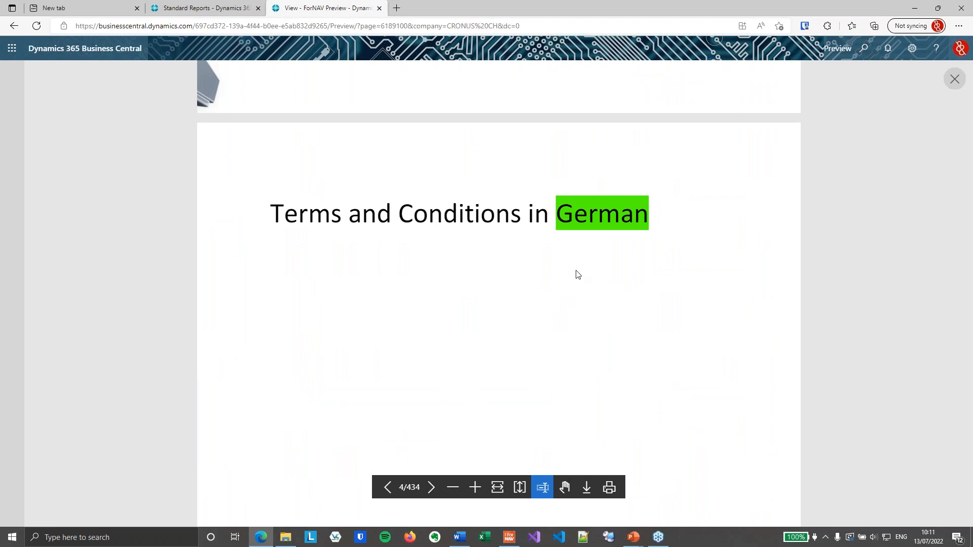
scroll(567, 254, down, 4)
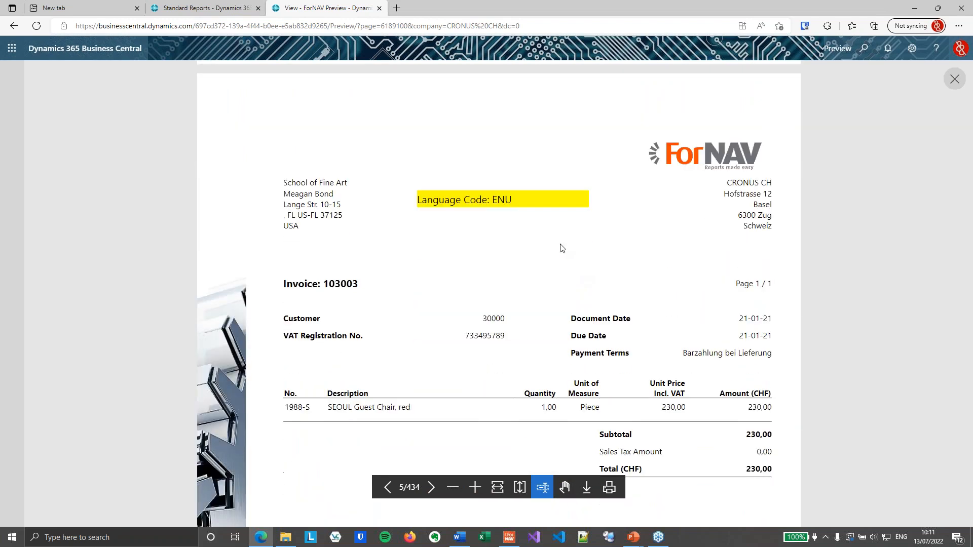
scroll(562, 228, down, 7)
scroll(575, 228, down, 8)
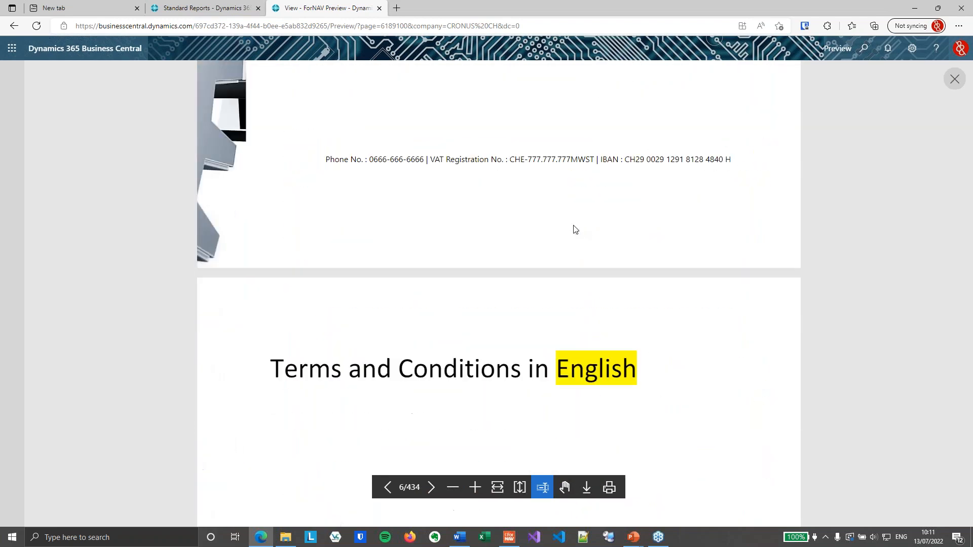
scroll(669, 353, down, 18)
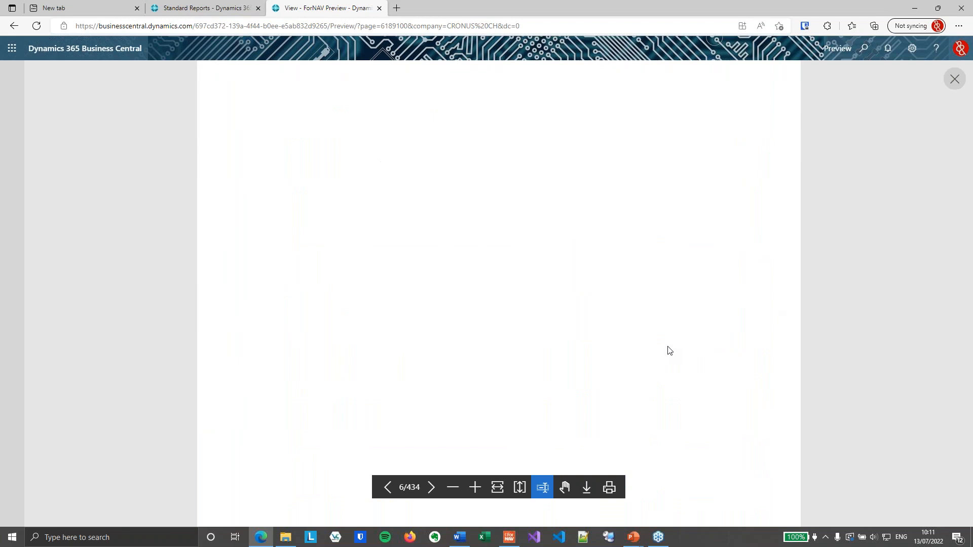
scroll(672, 338, down, 18)
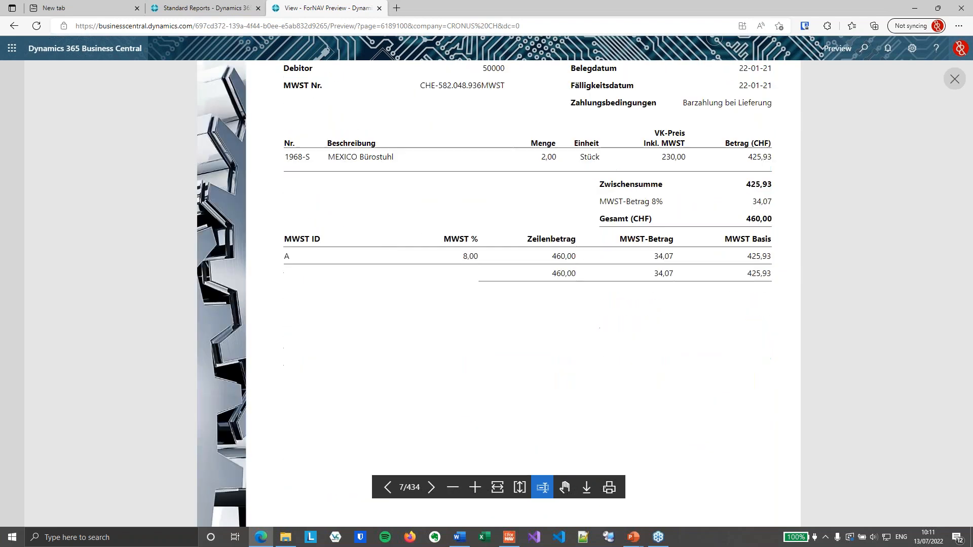
scroll(671, 338, down, 8)
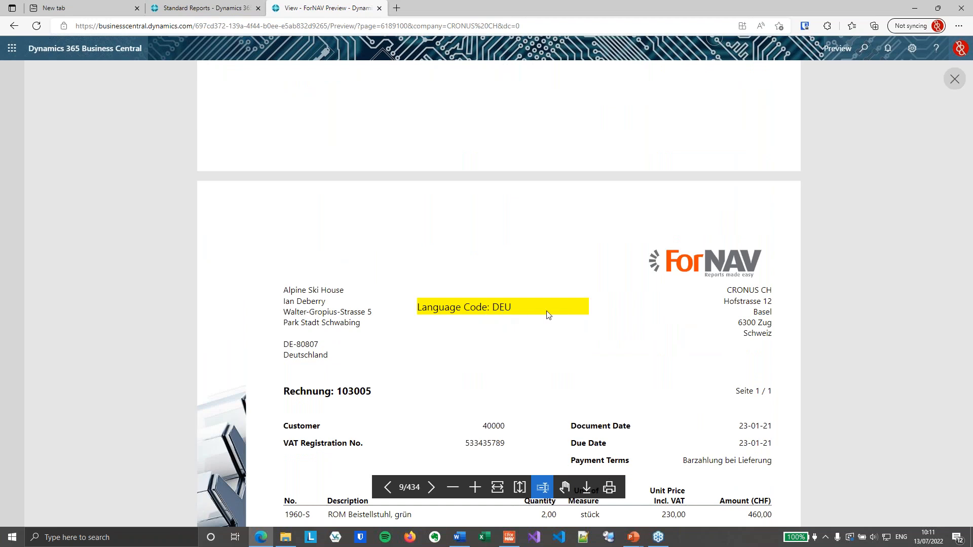
scroll(549, 314, down, 15)
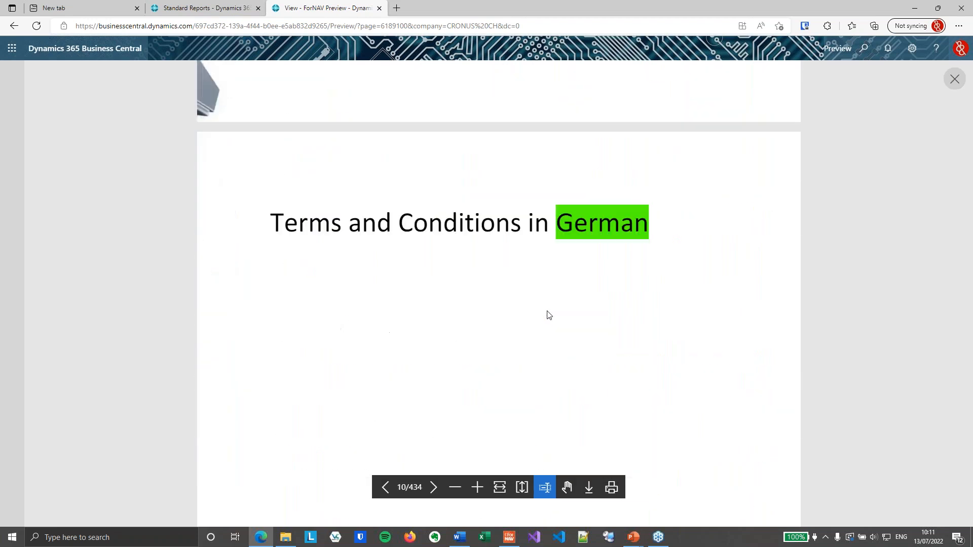
scroll(672, 335, down, 12)
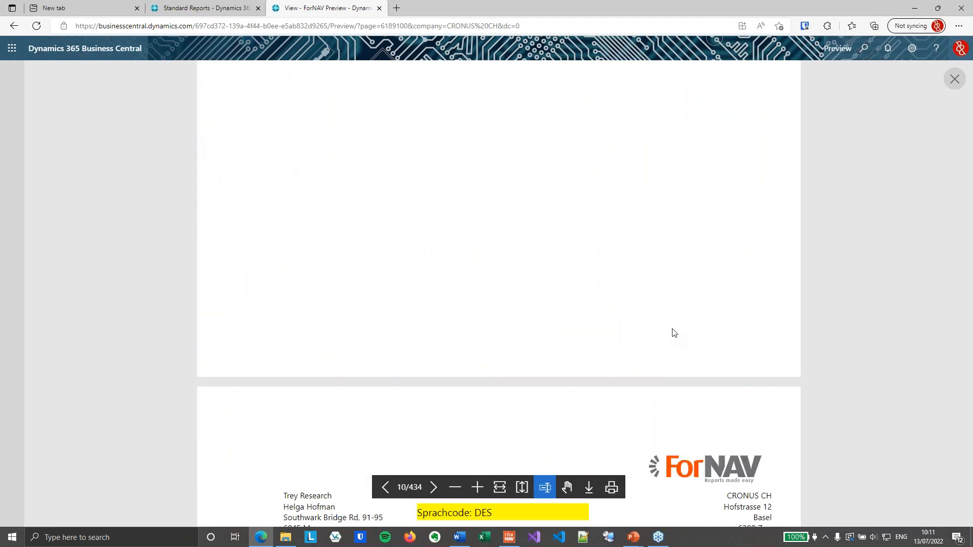
scroll(674, 333, down, 3)
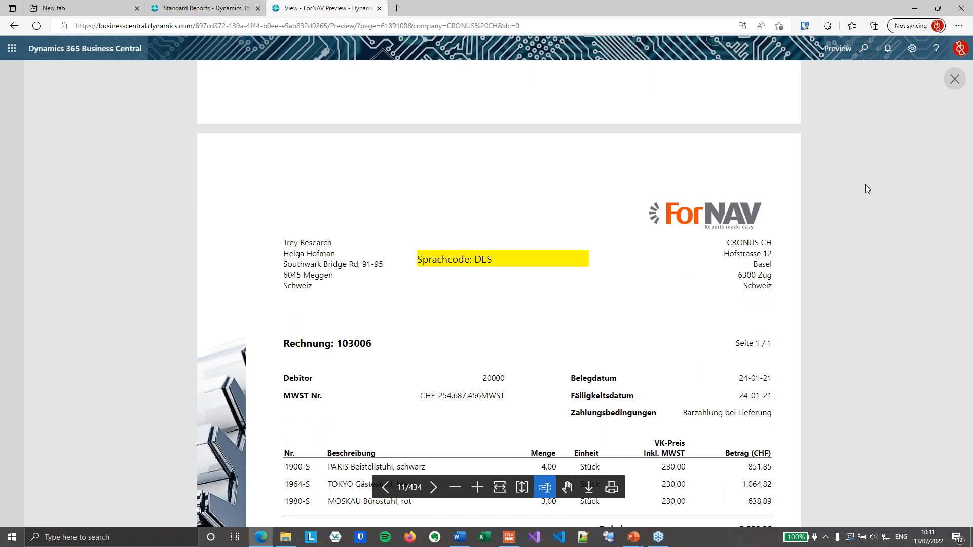
click(954, 79)
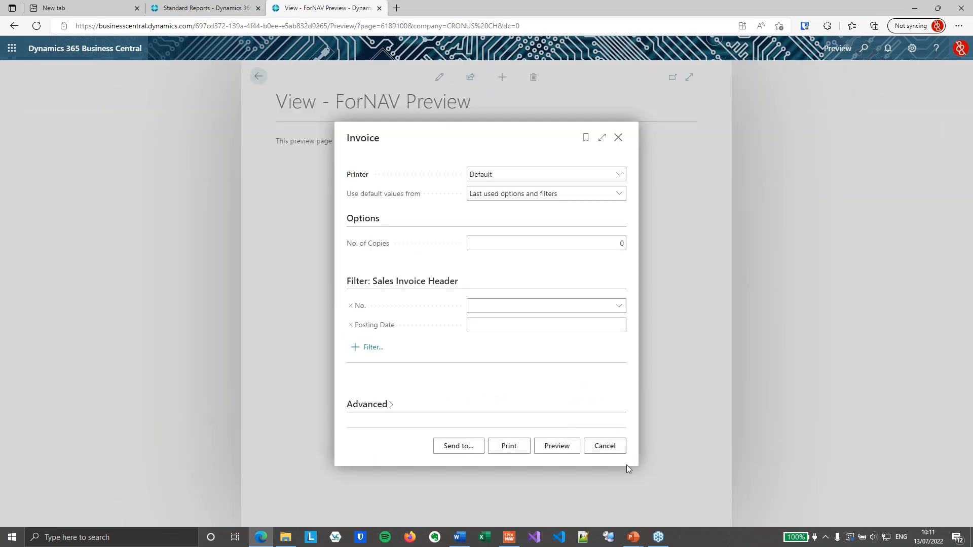